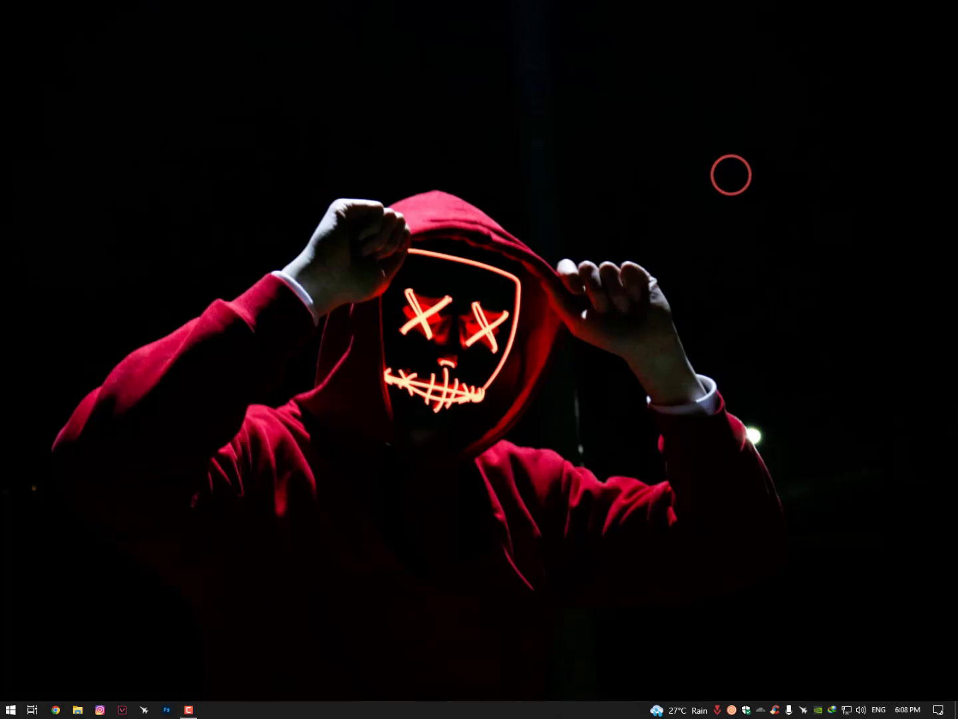
Launch Camtasia 2022 from the Windows Start menu into a new Untitled Project
click(10, 710)
scroll(221, 574, down, 2)
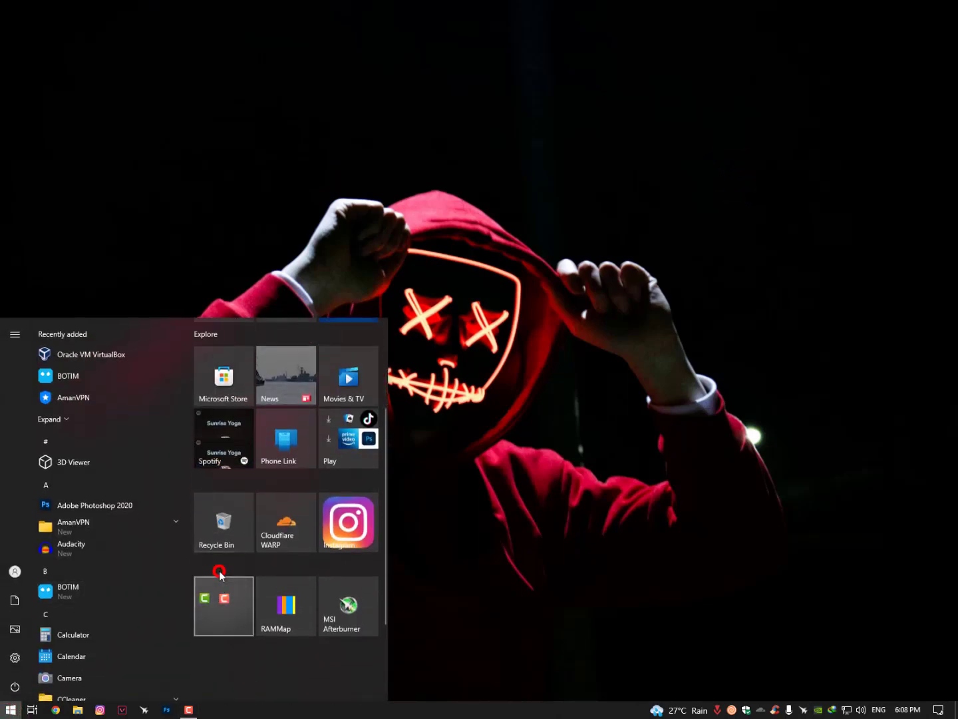
scroll(221, 574, down, 1)
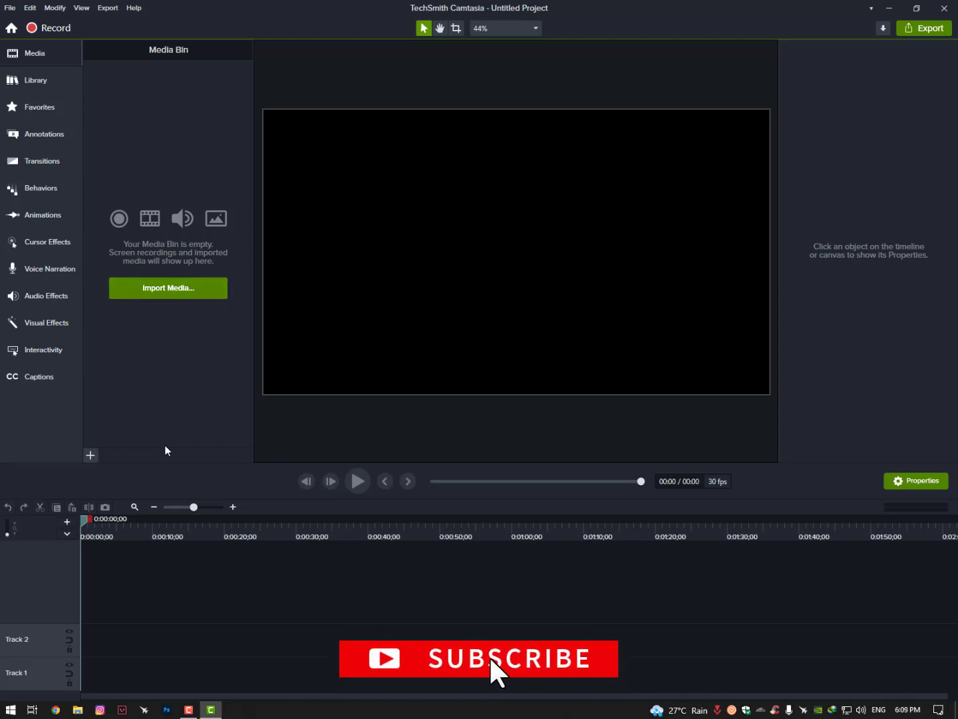
Start Import Media and browse through Downloads and Pictures to the Documents folder
click(201, 288)
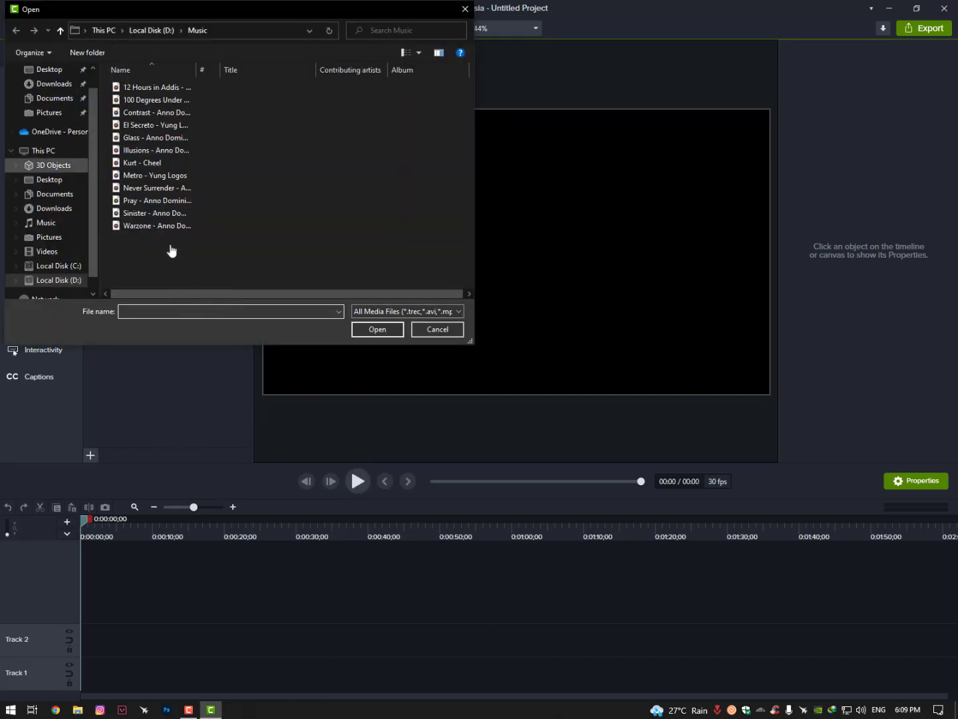
click(55, 86)
scroll(57, 90, down, 2)
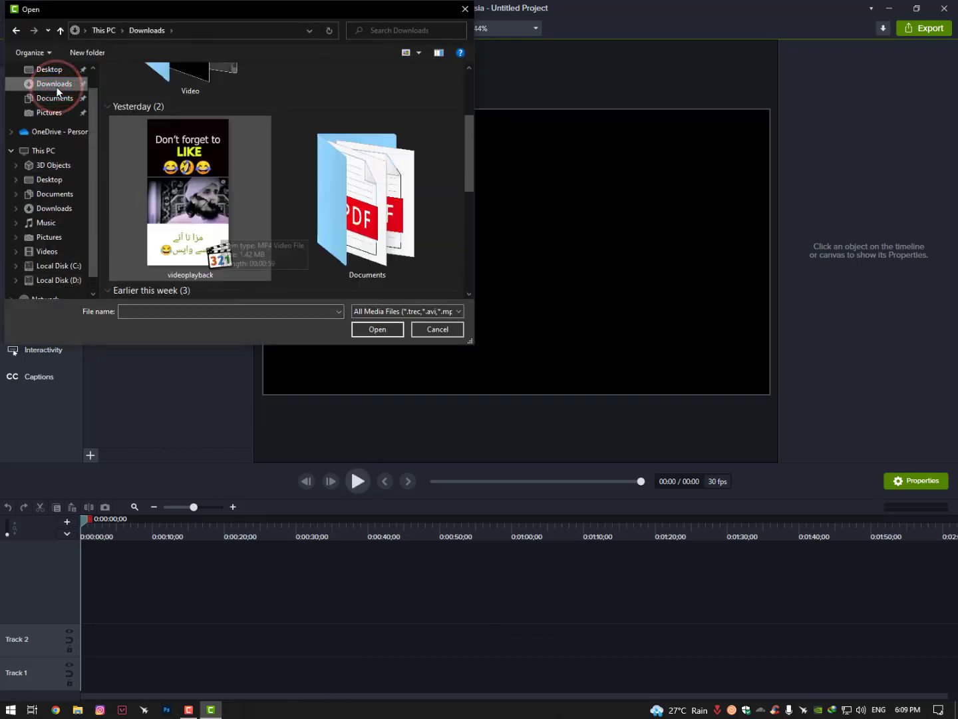
scroll(56, 90, down, 2)
scroll(57, 90, down, 2)
scroll(56, 90, up, 1)
scroll(57, 91, up, 3)
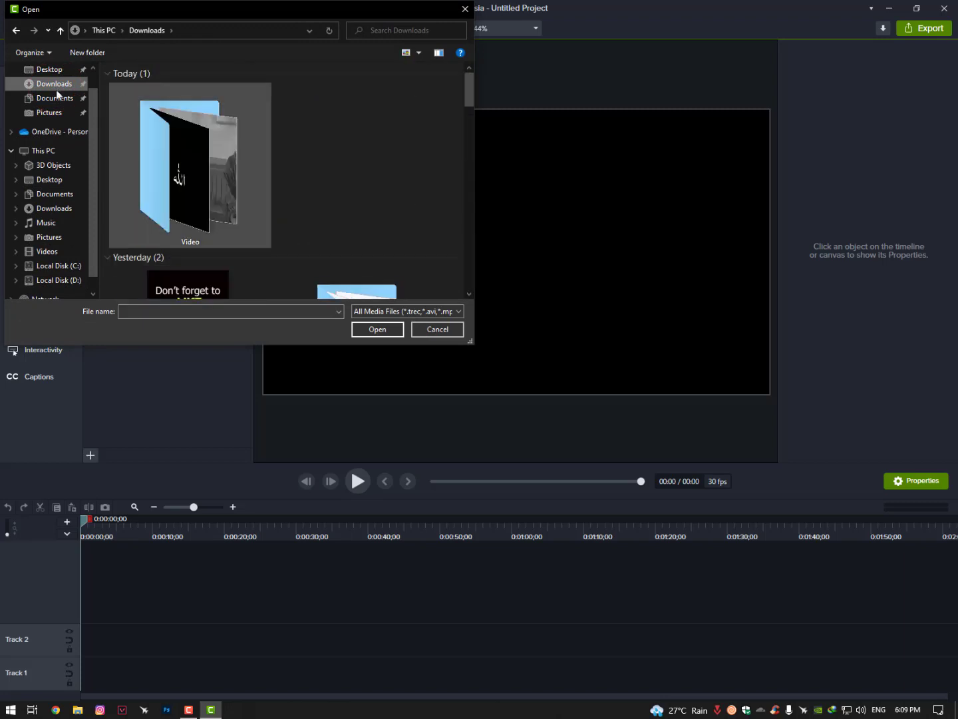
click(49, 240)
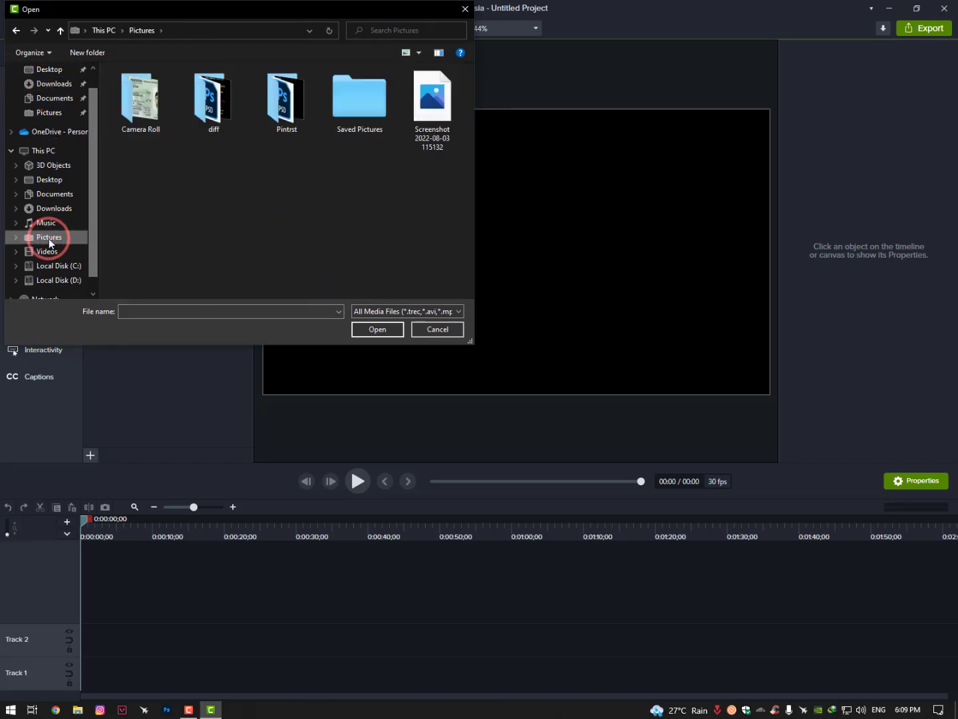
click(63, 194)
click(55, 98)
Import Untitled Project from Documents > Camtasia and place it on Track 1
double_click(146, 114)
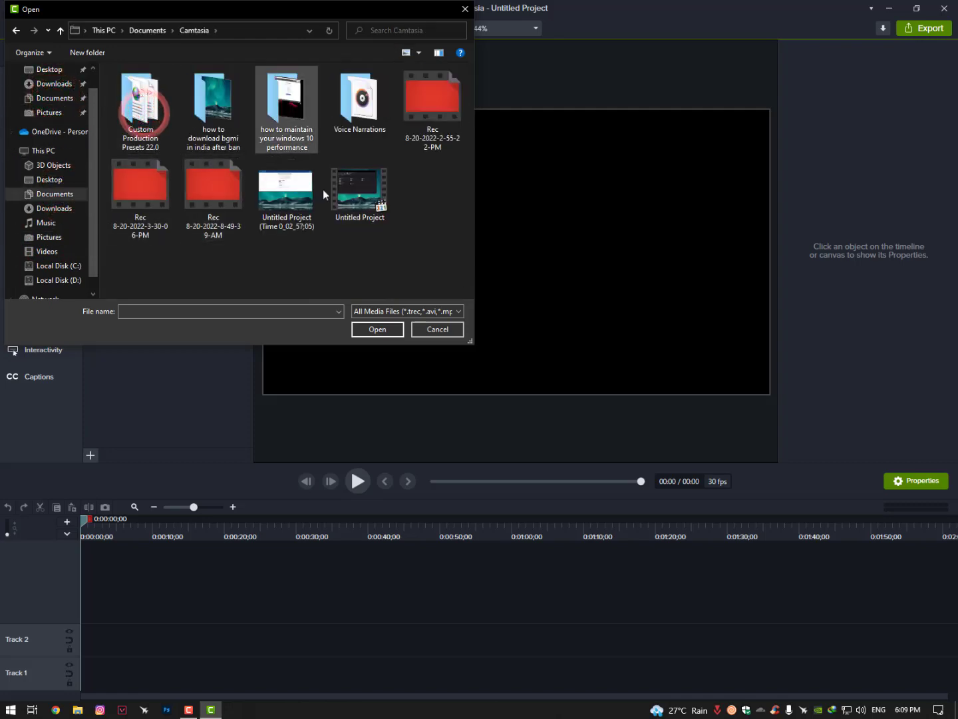
click(349, 201)
click(374, 327)
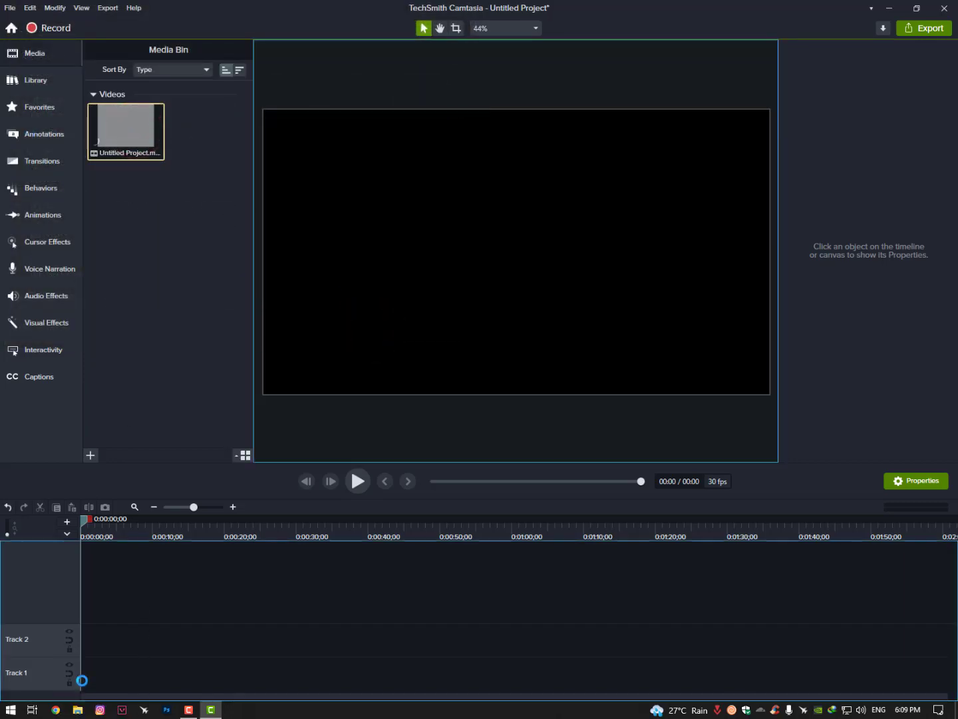
drag(139, 654, 79, 679)
click(153, 626)
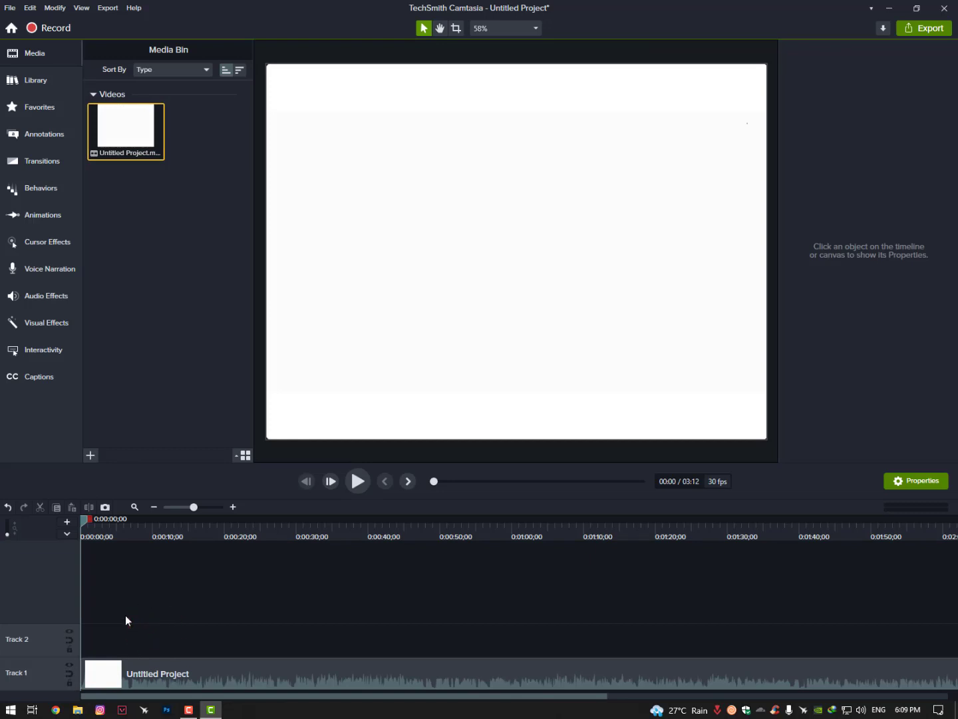
Cut the first 16 seconds of the clip and move the rest to the timeline start
click(124, 532)
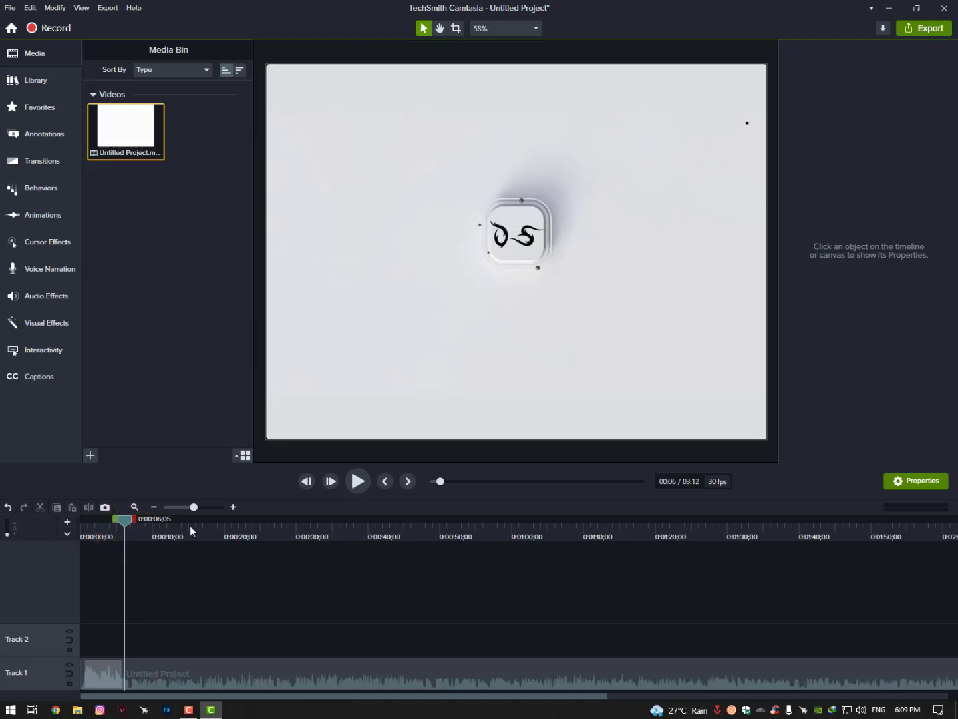
click(194, 525)
click(207, 589)
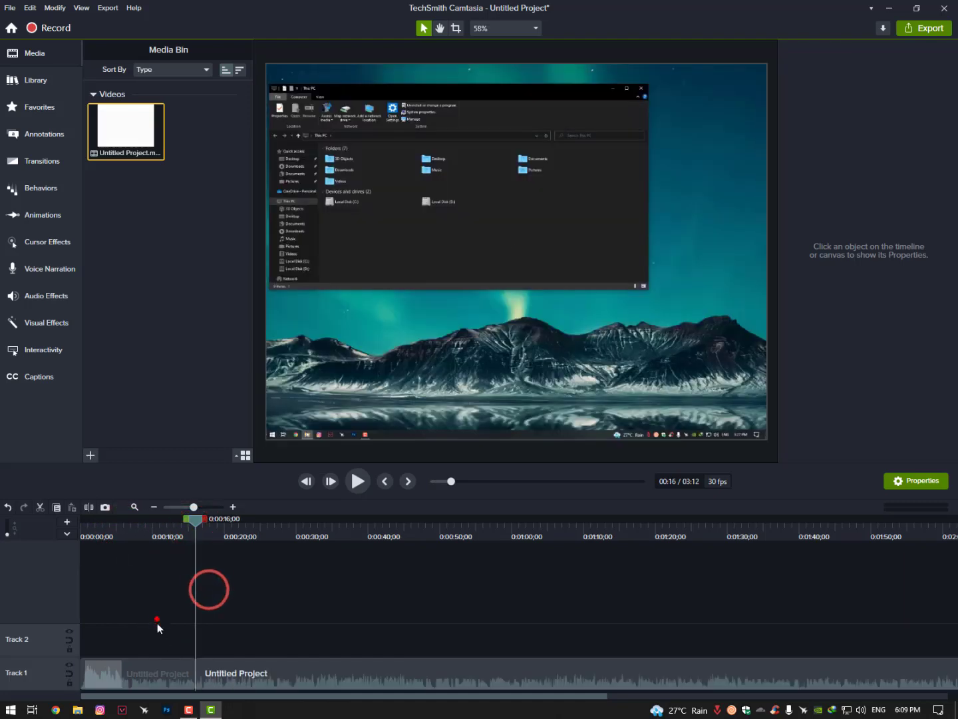
click(164, 678)
key(Delete)
drag(244, 675, 68, 680)
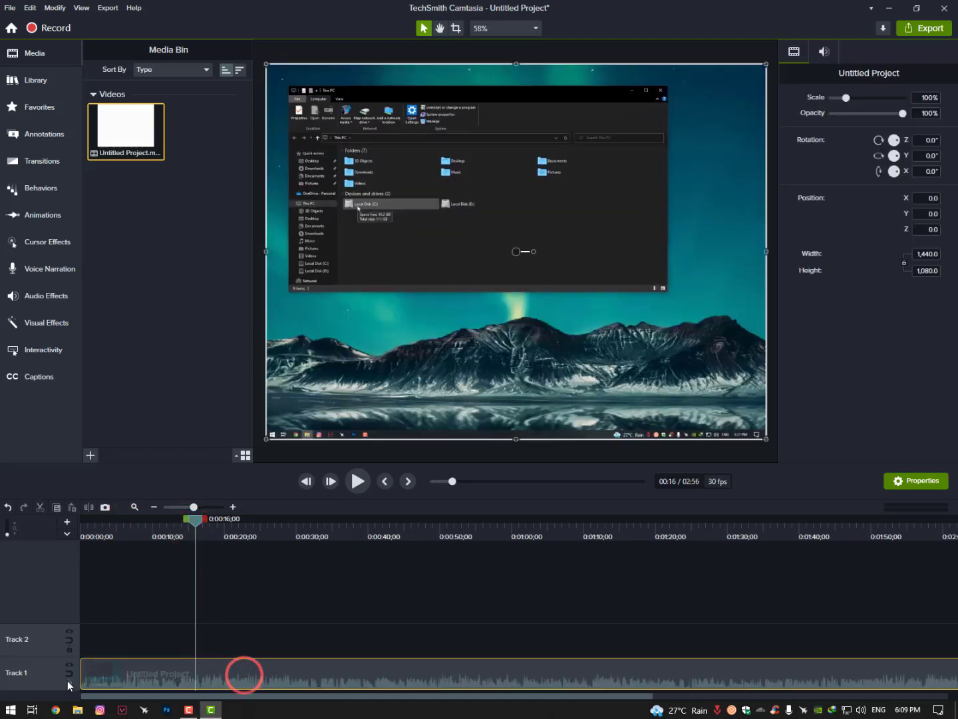
click(118, 681)
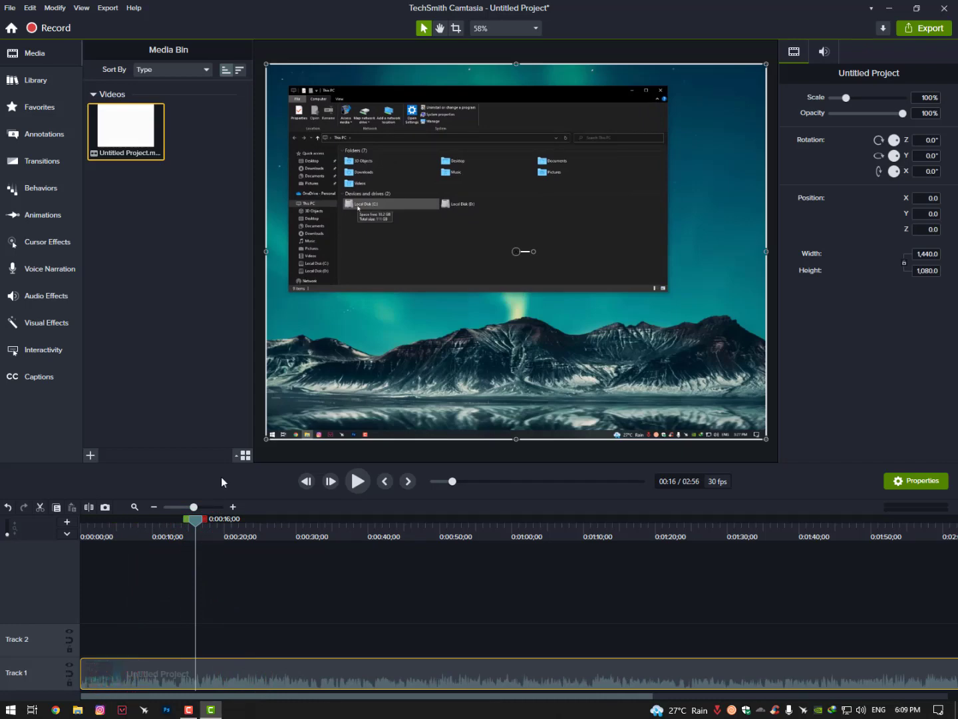
Set the project canvas background colour to white and re-center the clip in the frame
click(502, 28)
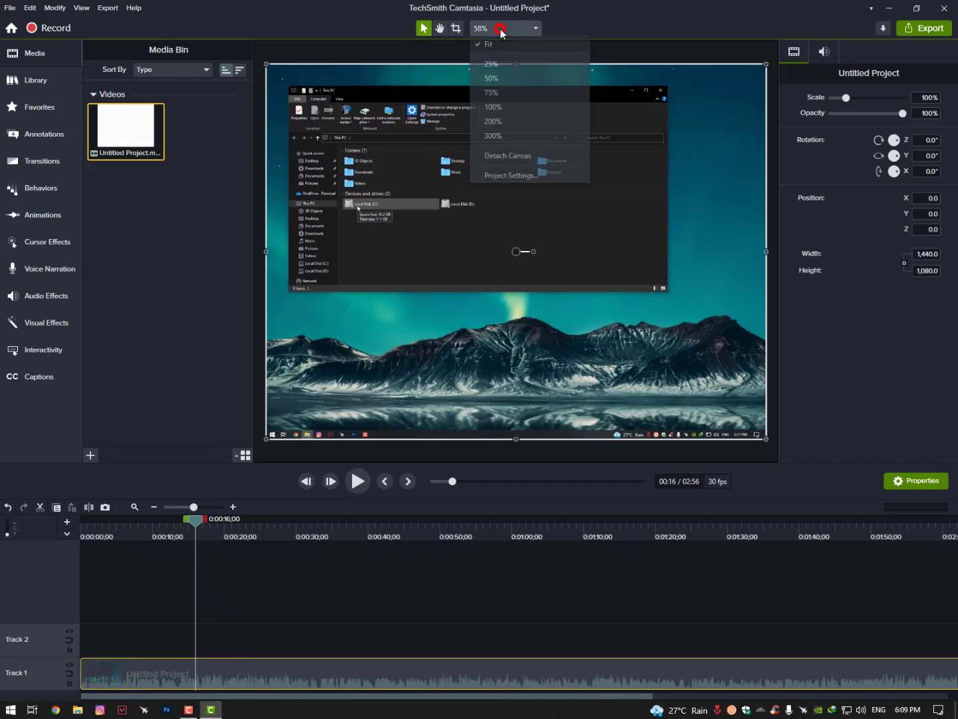
click(418, 175)
drag(418, 175, 420, 251)
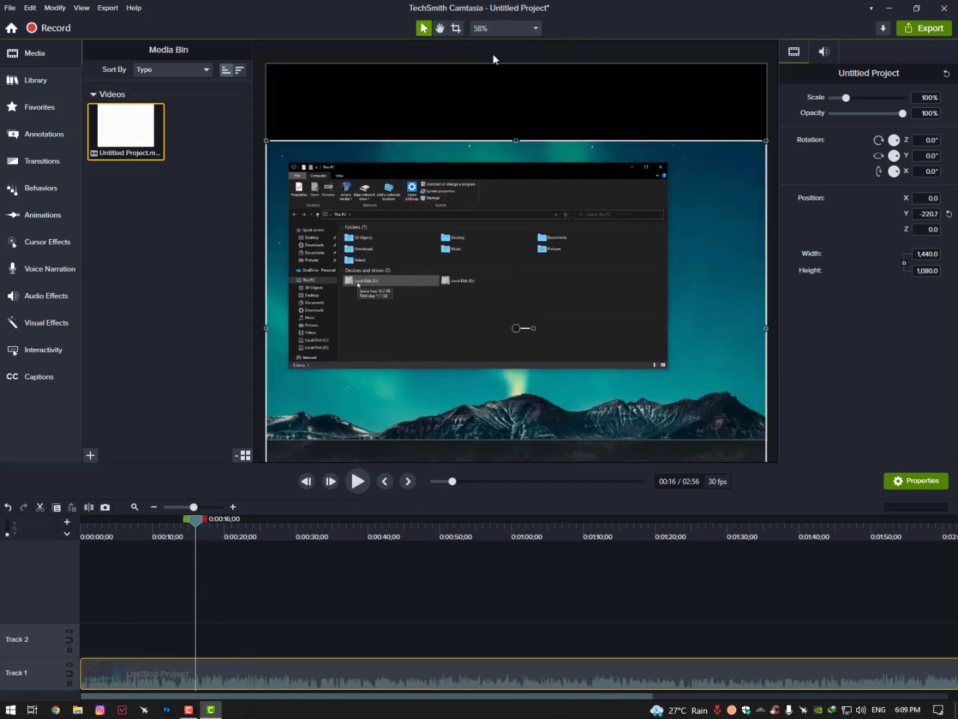
click(502, 30)
click(530, 175)
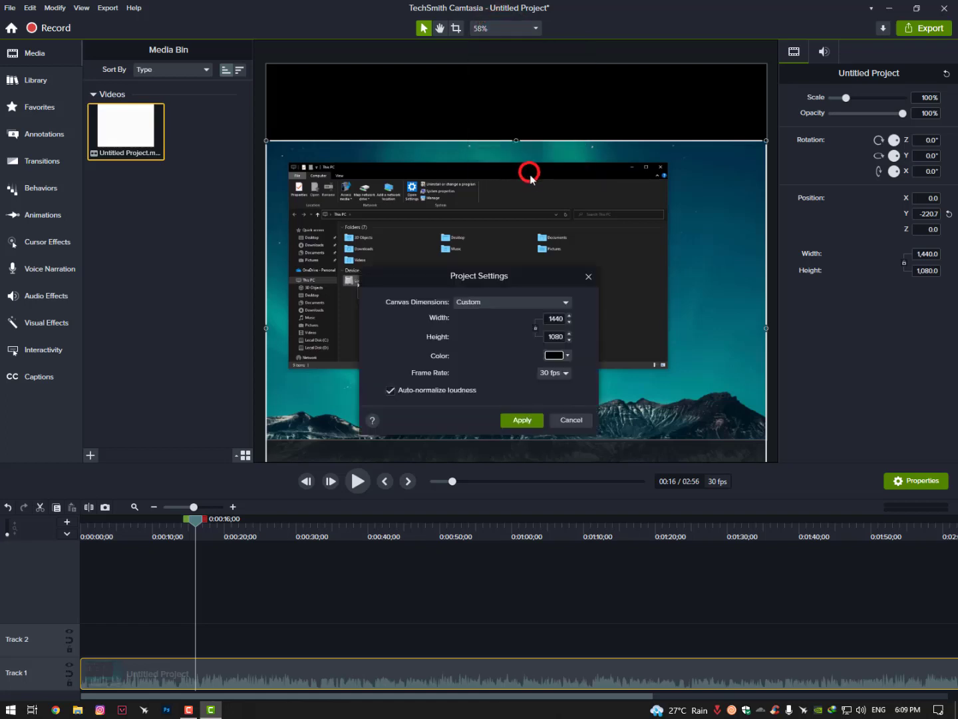
click(556, 354)
click(507, 392)
click(514, 295)
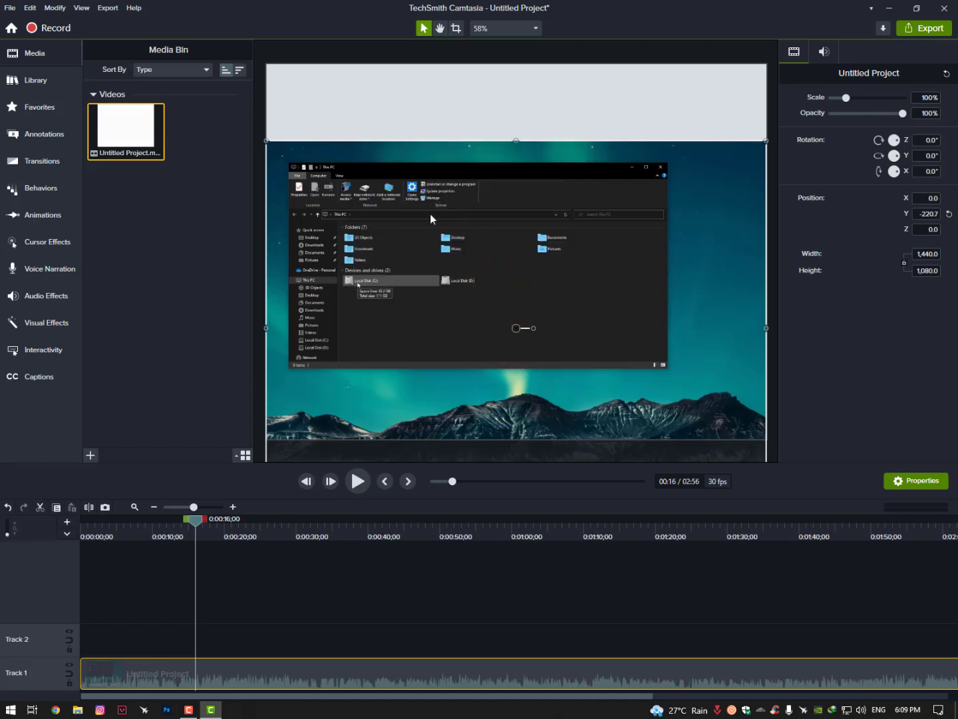
drag(364, 265, 362, 207)
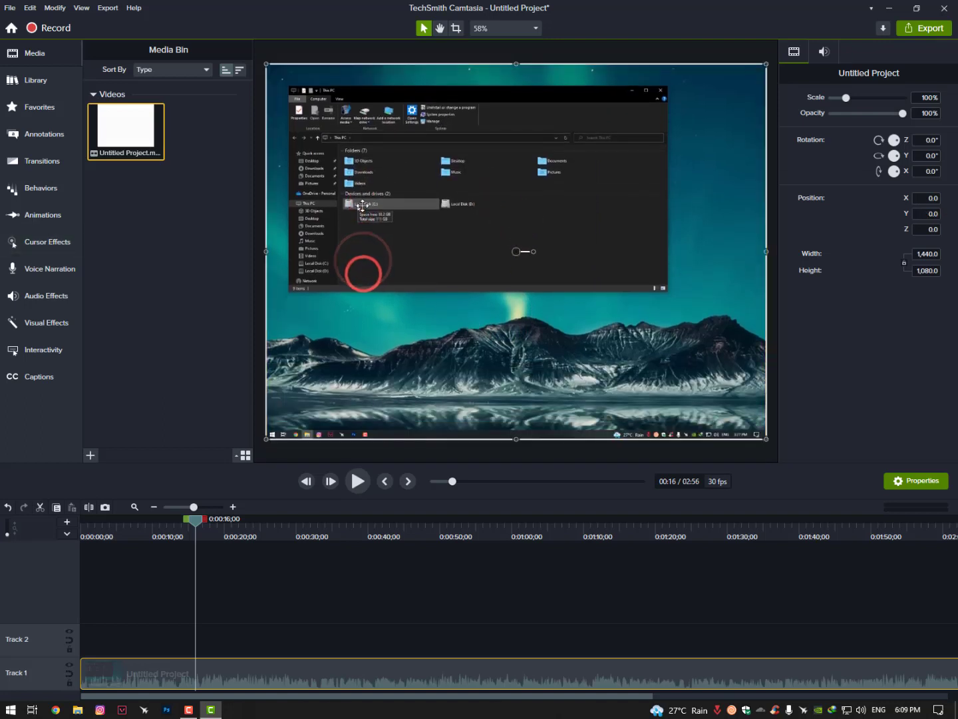
Scale the clip to 79% with the Zoom-n-Pan slider, then list the visual effects
click(37, 142)
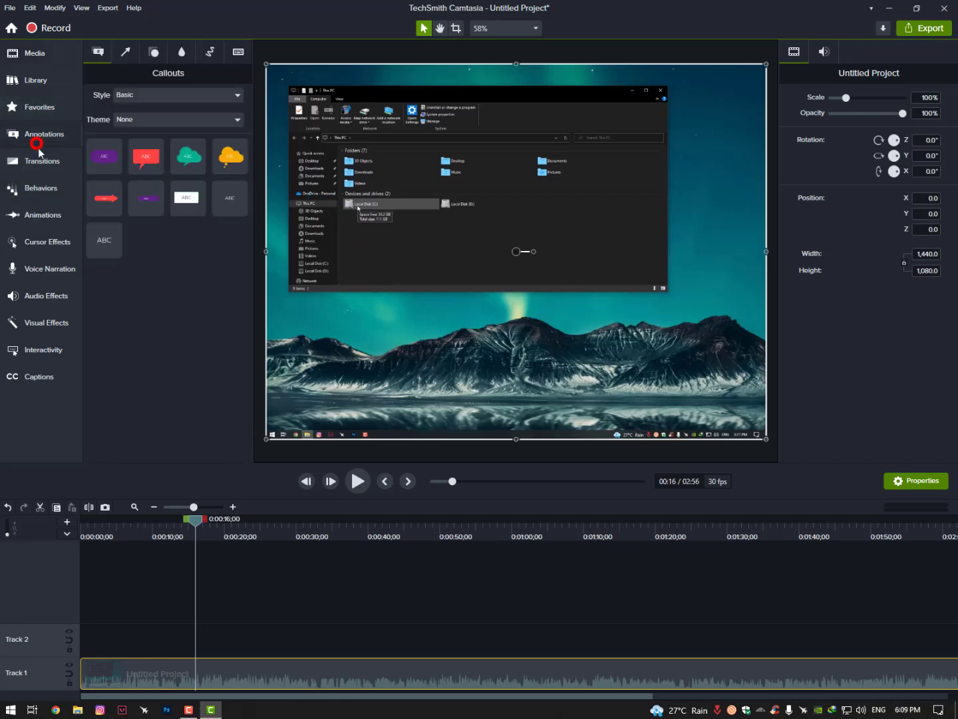
click(48, 217)
drag(161, 185, 151, 185)
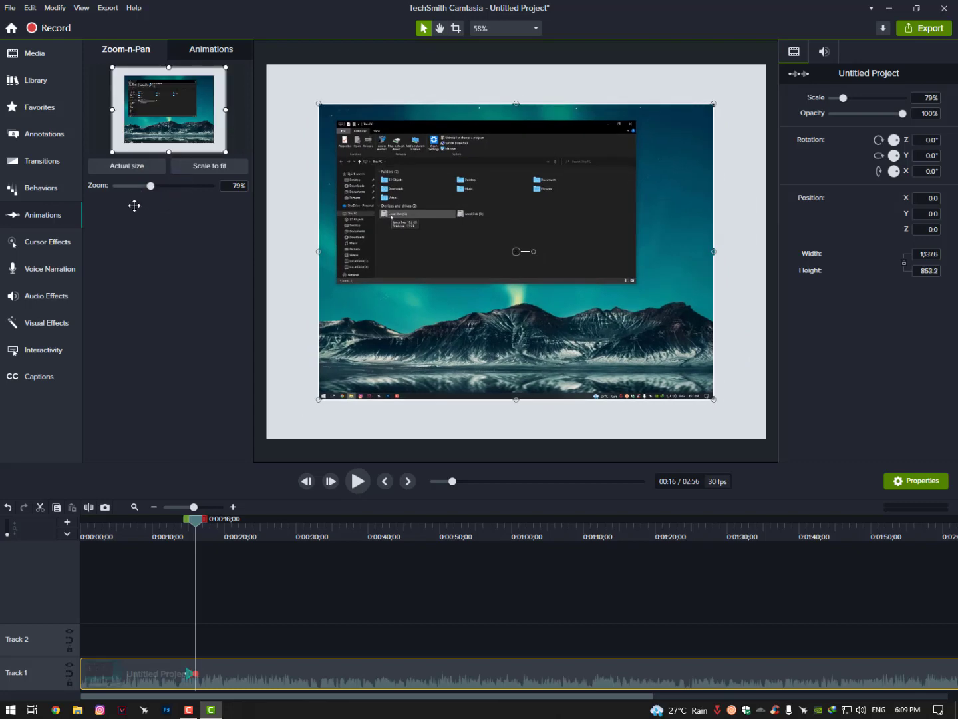
click(46, 272)
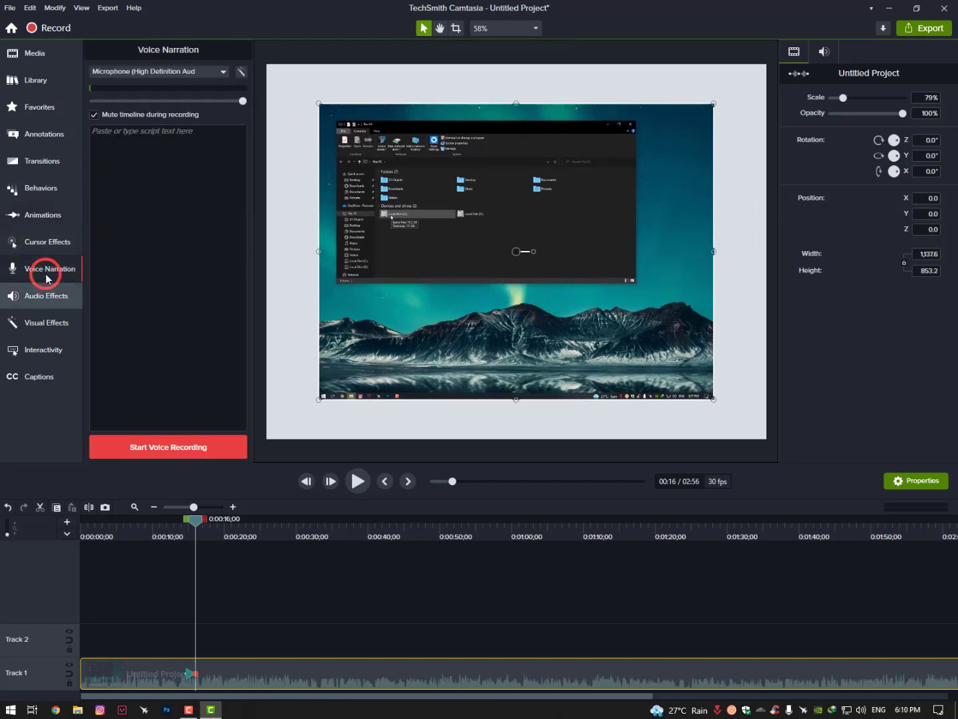
click(52, 325)
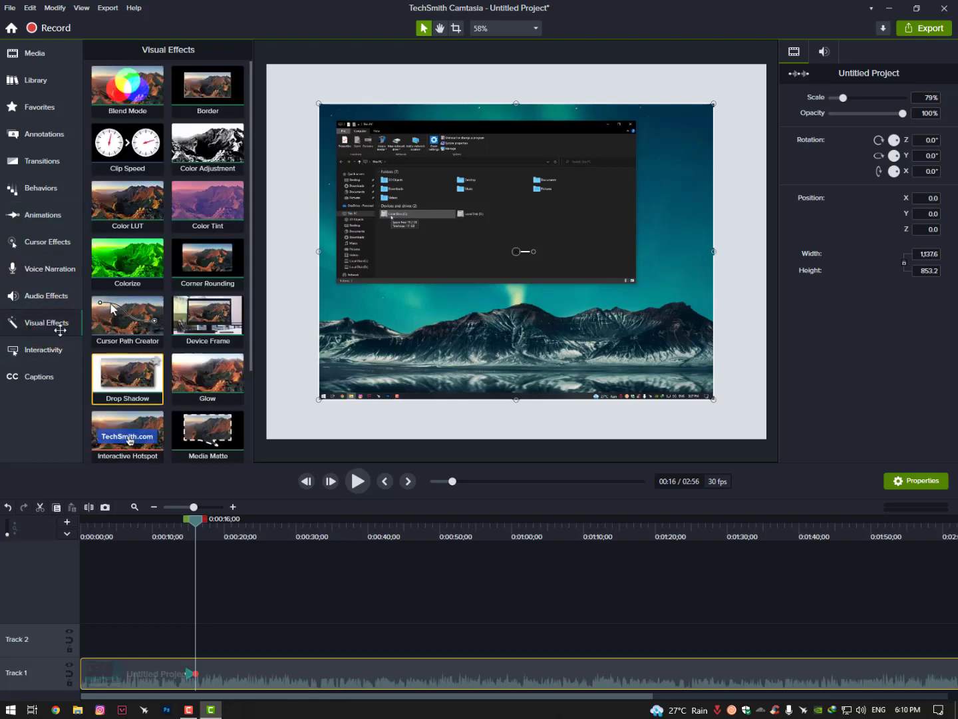
Add a Drop Shadow to the Track 1 clip and roughly raise its opacity and offset
drag(127, 382, 236, 680)
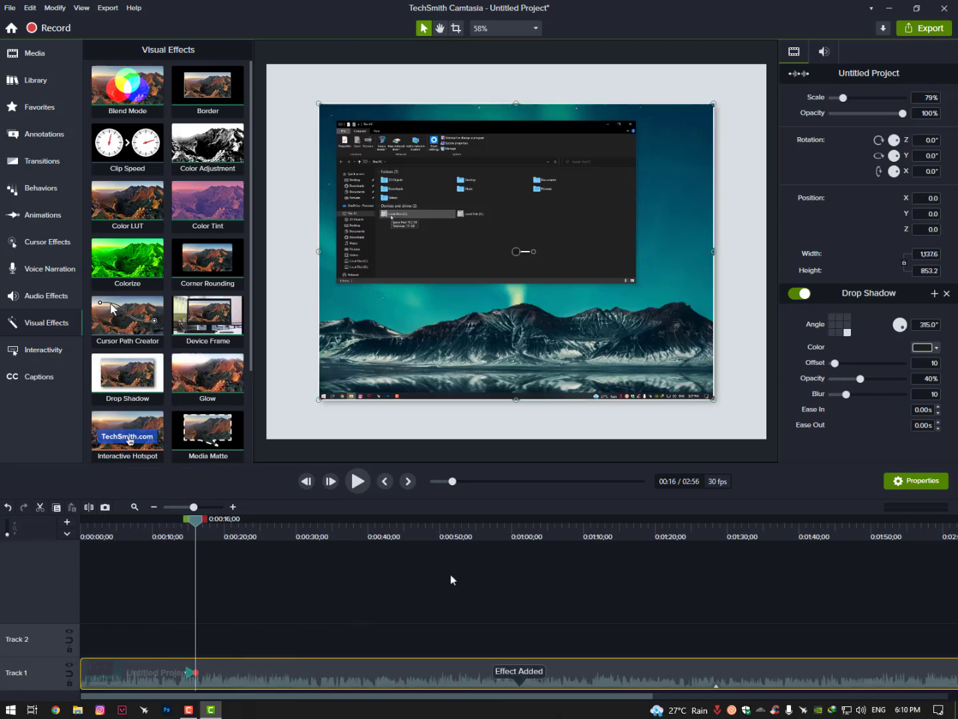
drag(868, 382, 883, 383)
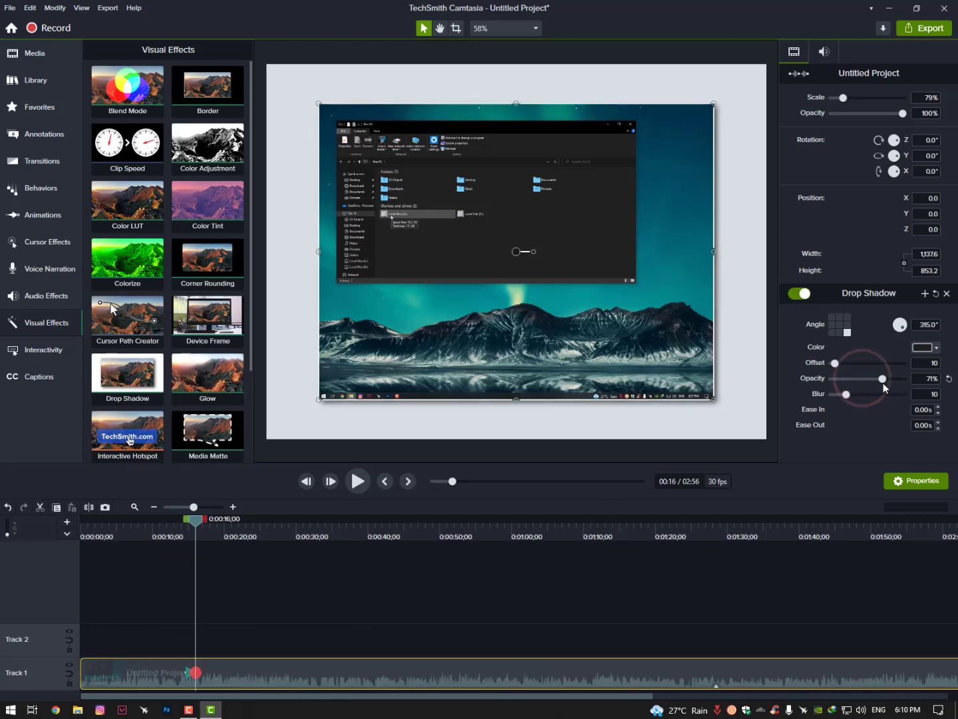
click(849, 363)
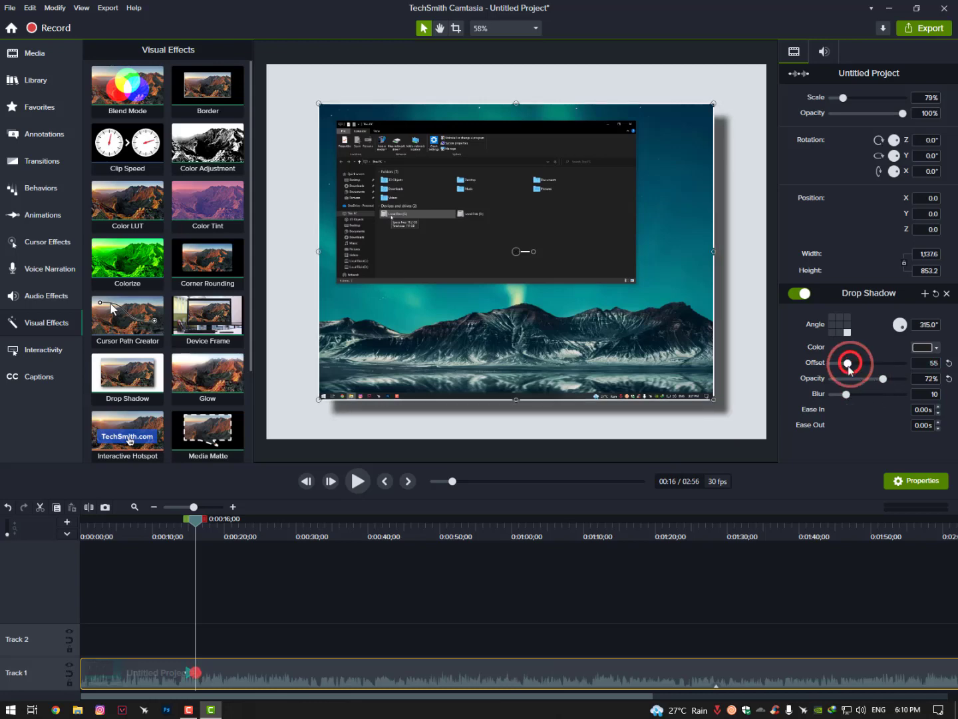
mouse_move(847, 394)
mouse_down()
mouse_move(860, 395)
mouse_move(833, 399)
mouse_move(850, 401)
mouse_up()
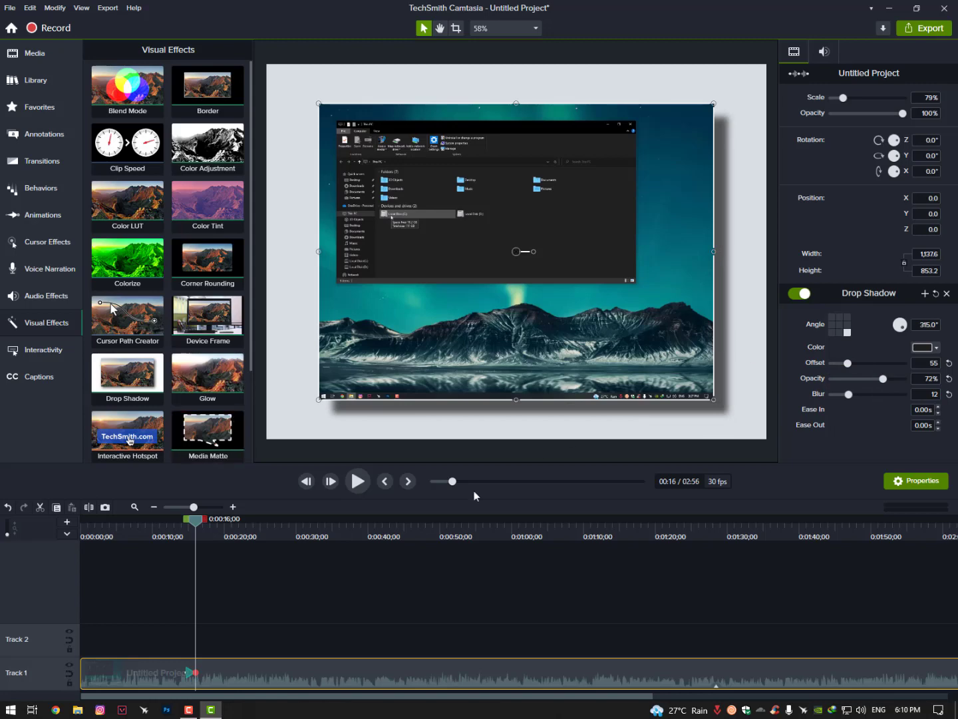
Fine-tune the drop shadow to offset 59, opacity 71% and blur 20
click(188, 672)
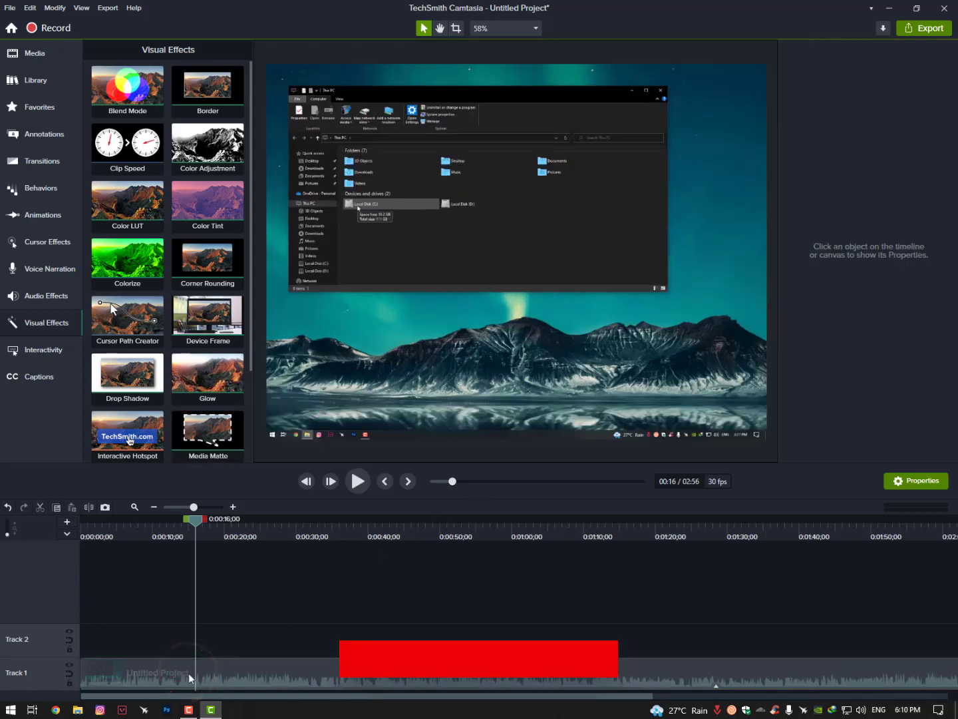
click(188, 674)
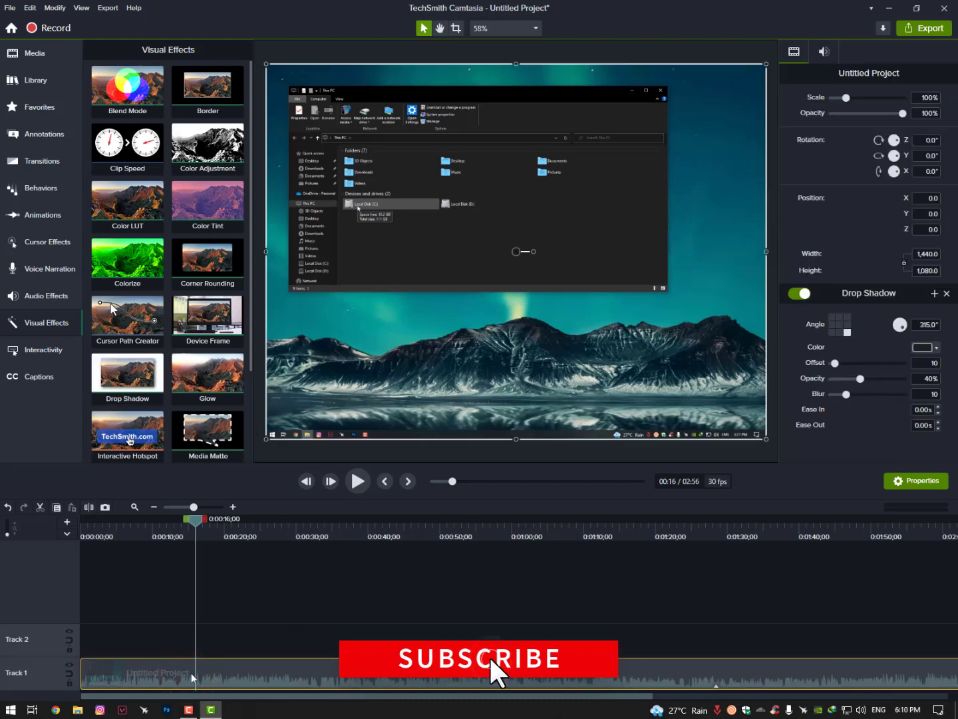
click(855, 363)
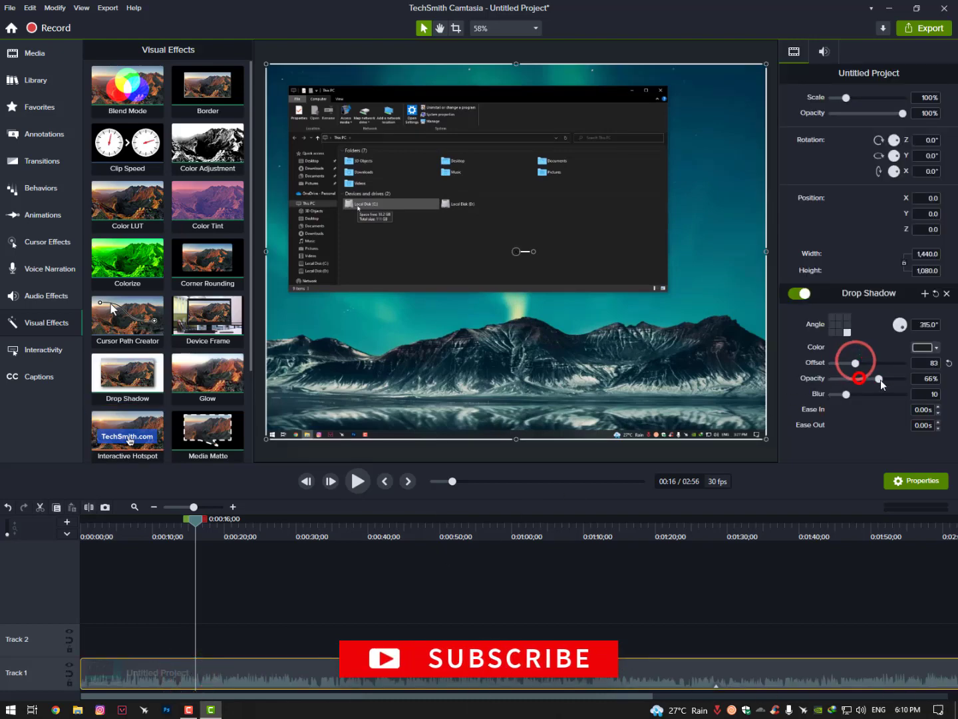
mouse_move(860, 378)
mouse_down()
mouse_move(882, 379)
mouse_move(862, 394)
mouse_up()
click(855, 394)
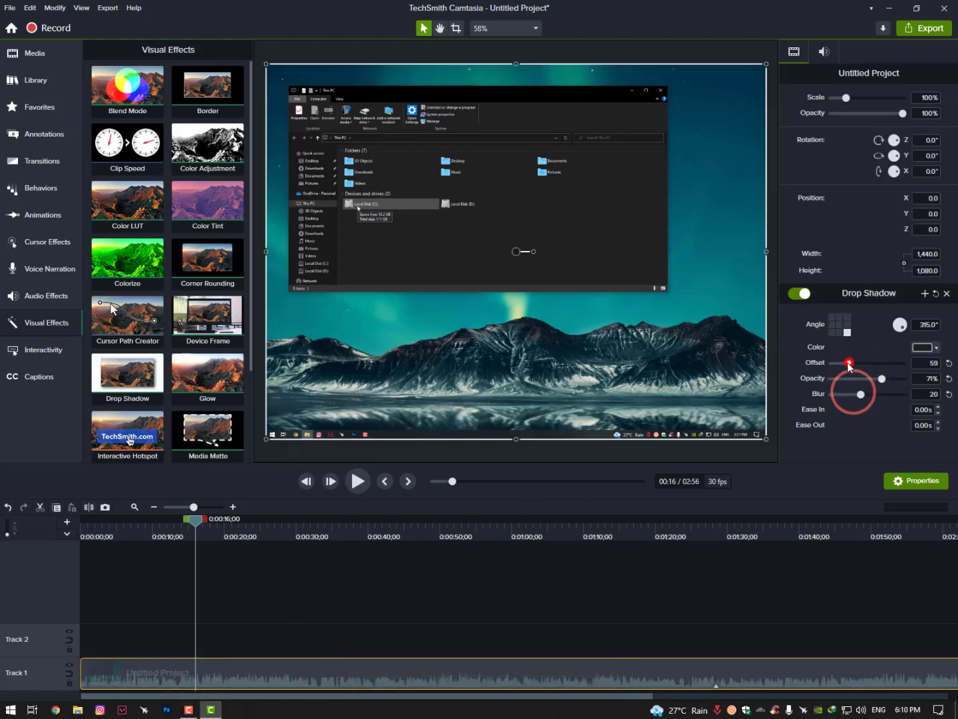
click(848, 364)
Add a 153% Zoom-n-Pan zoom on the This PC window at about 0:29
click(43, 213)
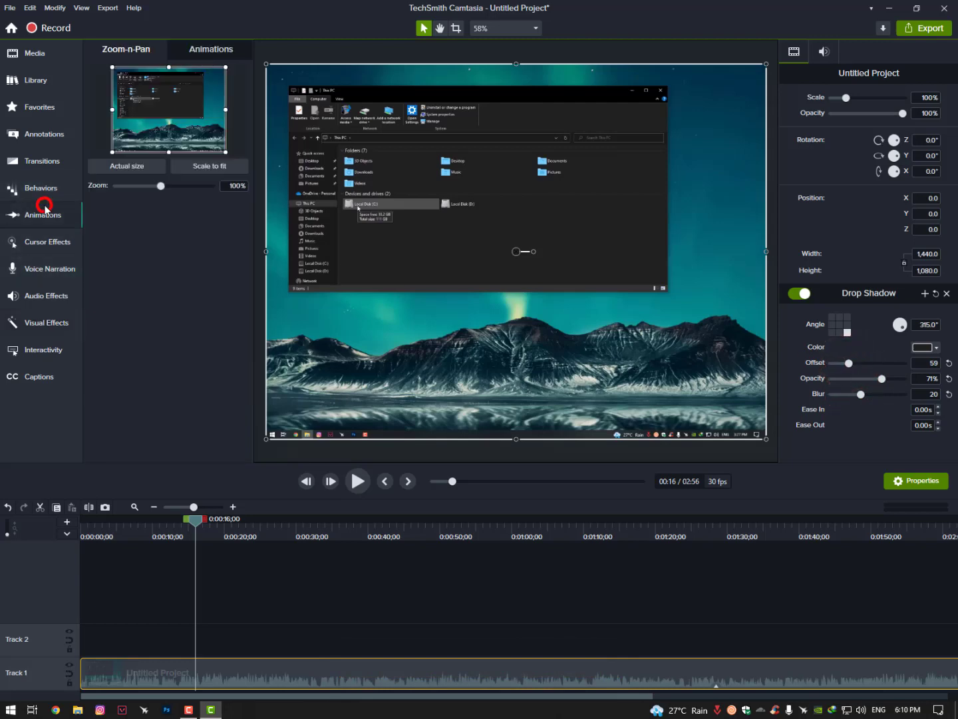
mouse_move(129, 537)
mouse_down()
mouse_move(84, 536)
mouse_move(219, 541)
mouse_move(441, 572)
mouse_move(292, 582)
mouse_up()
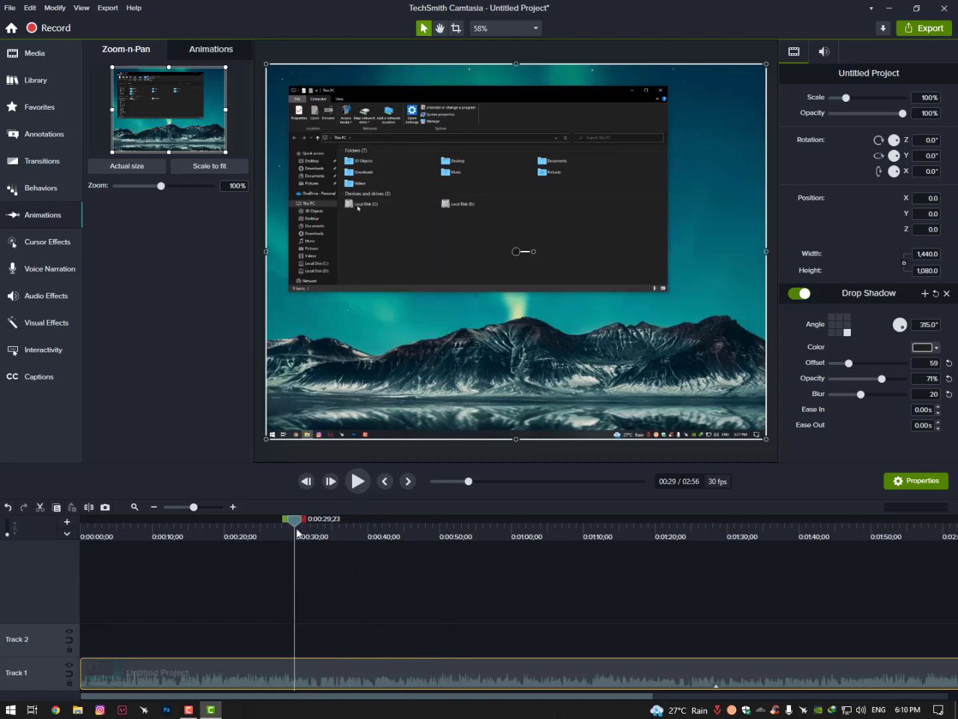
drag(296, 528, 296, 526)
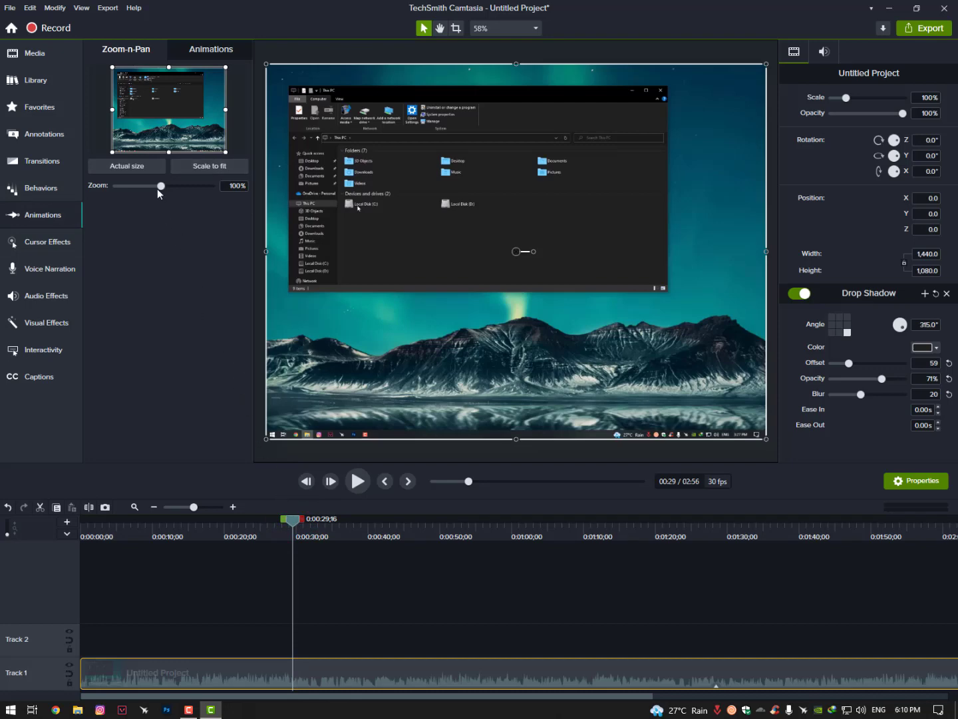
mouse_move(226, 152)
mouse_down()
mouse_move(187, 123)
mouse_move(173, 126)
mouse_up()
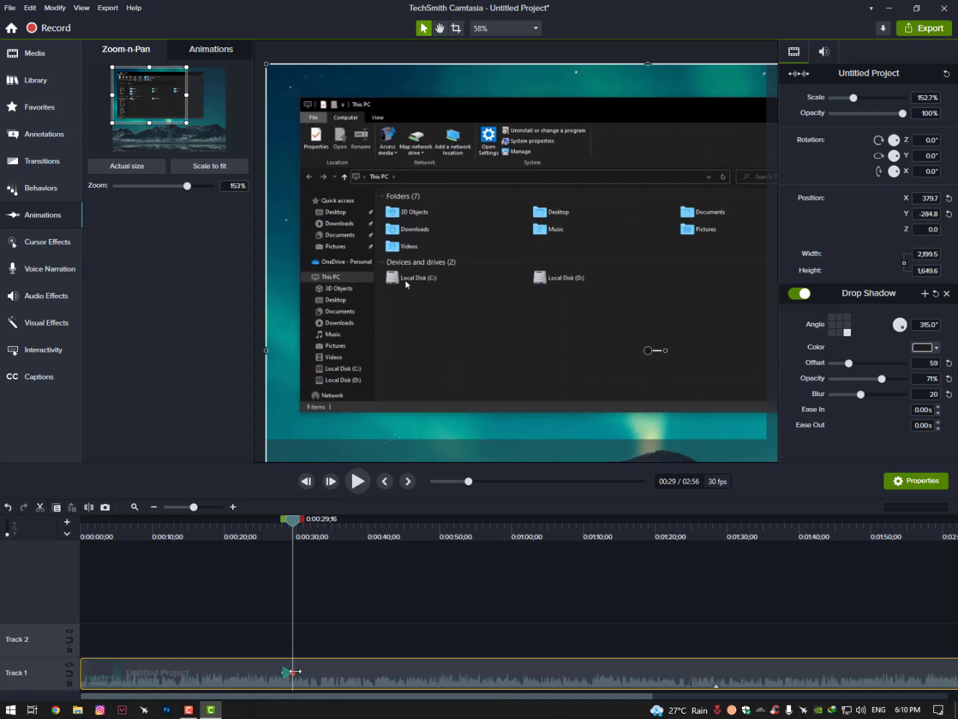
click(233, 507)
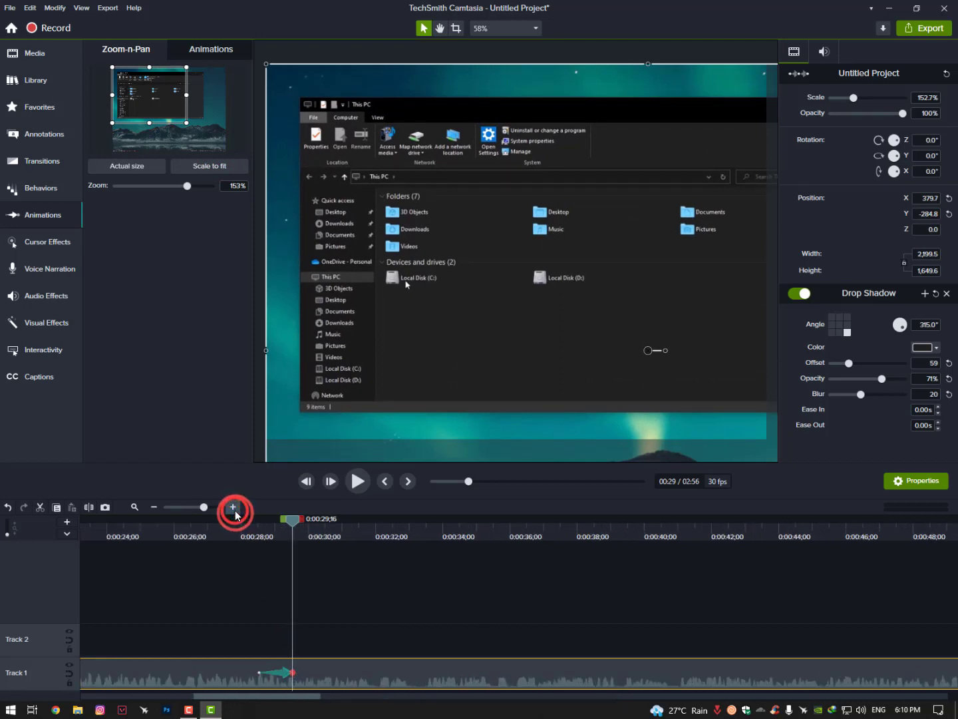
click(233, 507)
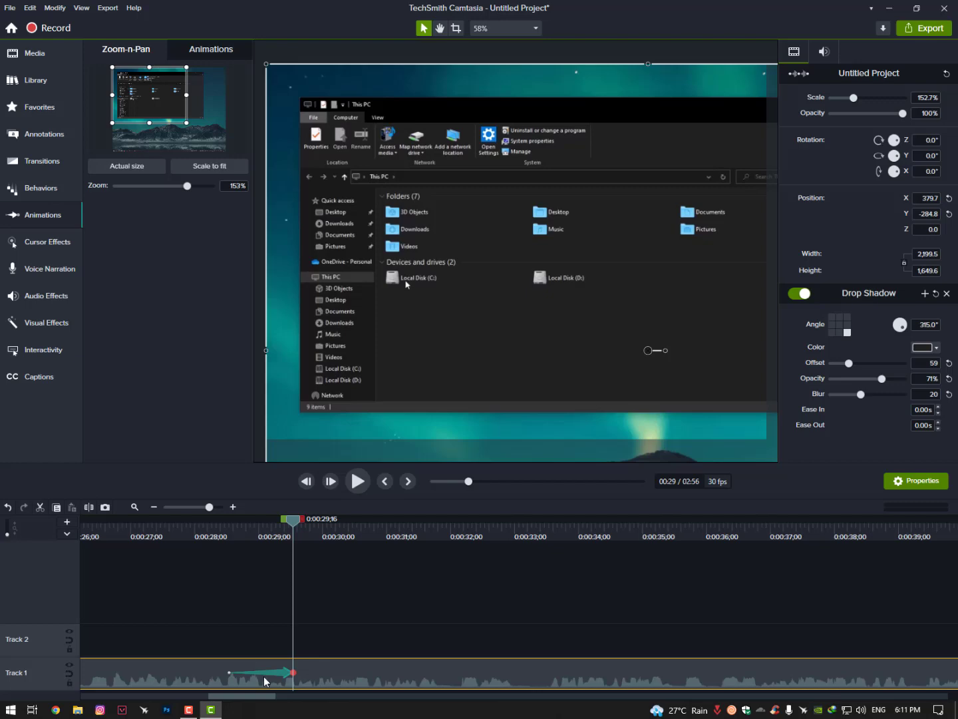
Open the visual effects gallery and preview the Motion Blur effect
click(47, 297)
click(48, 320)
scroll(88, 360, down, 2)
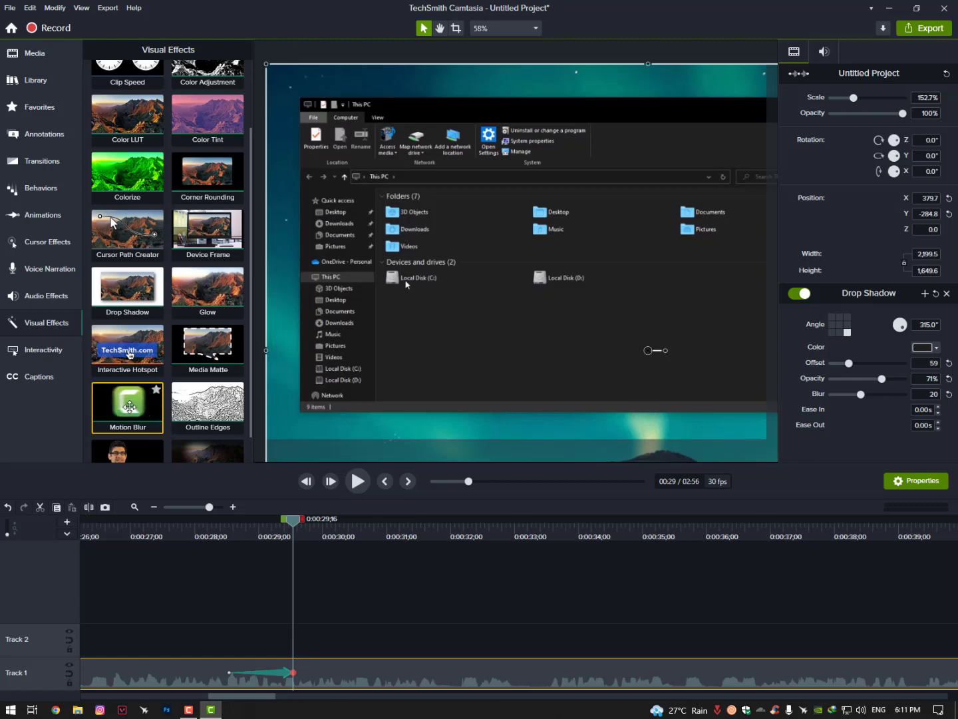
key(Right)
click(127, 412)
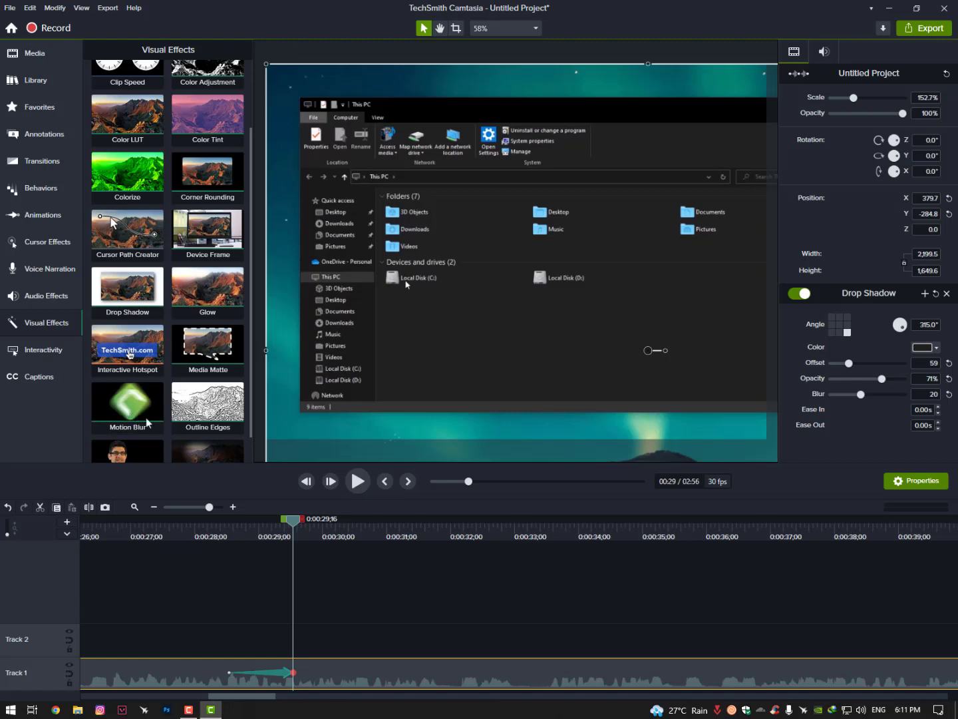
Play and scrub through the 153% zoom to about 0:32, then return to Zoom-n-Pan
click(357, 482)
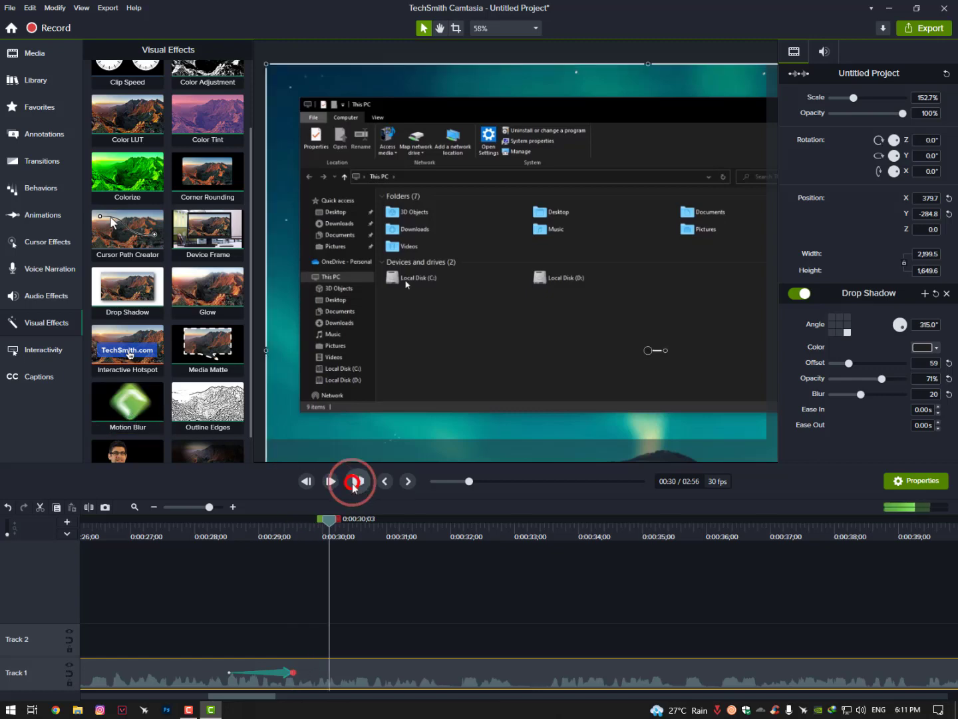
drag(330, 523, 464, 527)
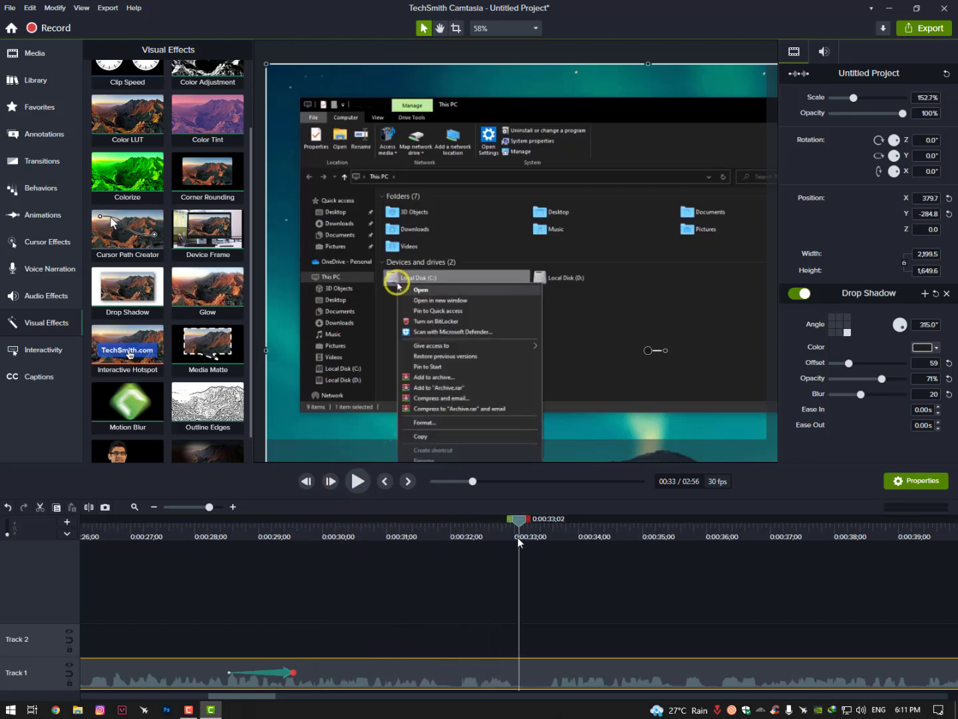
mouse_move(464, 524)
mouse_down()
mouse_move(508, 539)
mouse_move(486, 543)
mouse_up()
click(38, 216)
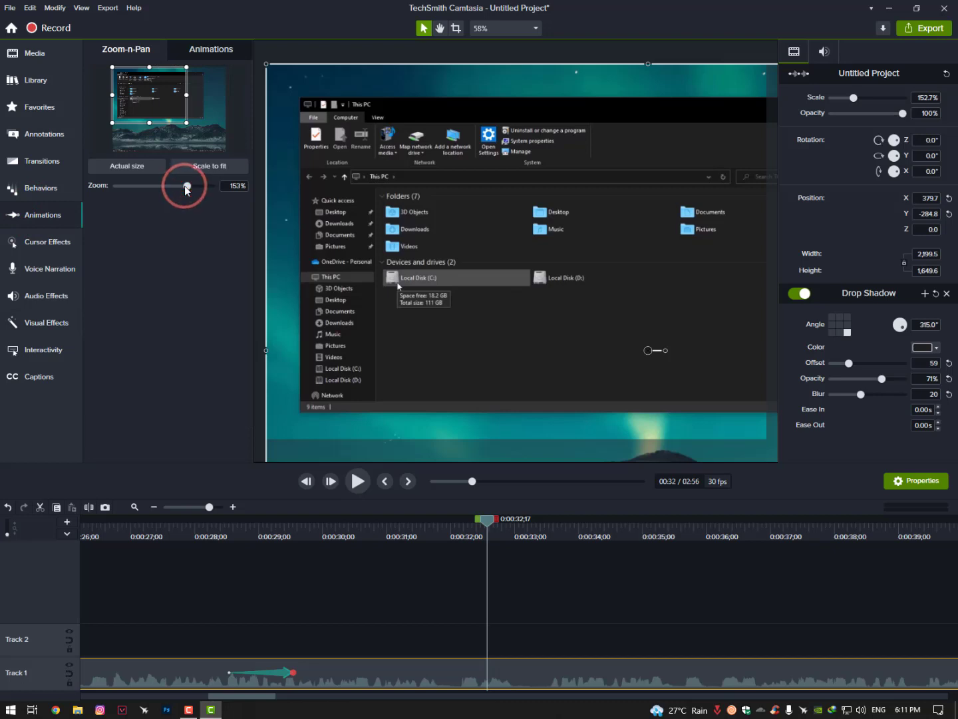
Add a keyframe tilting the recording −26.6° on X, moved up, lasting 1;07
drag(186, 187, 186, 190)
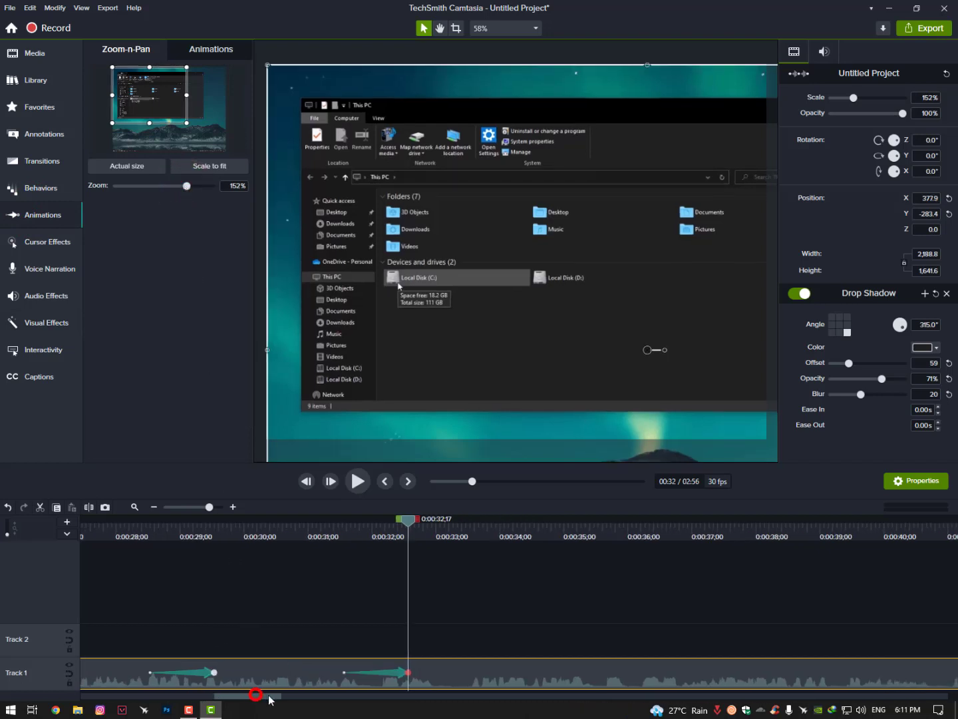
drag(273, 699, 277, 706)
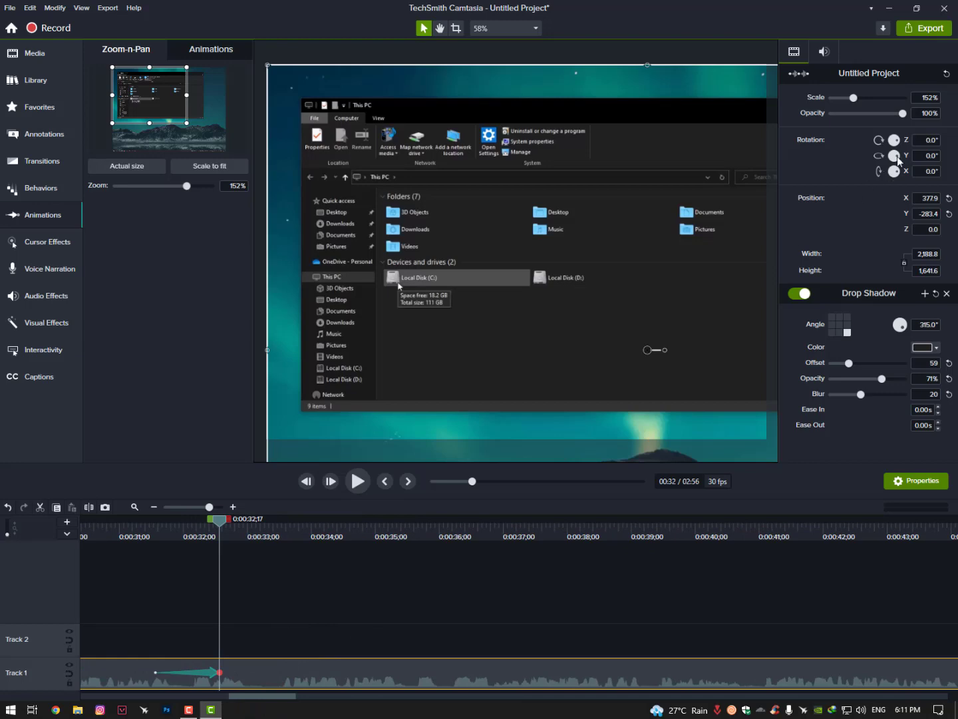
drag(899, 159, 908, 156)
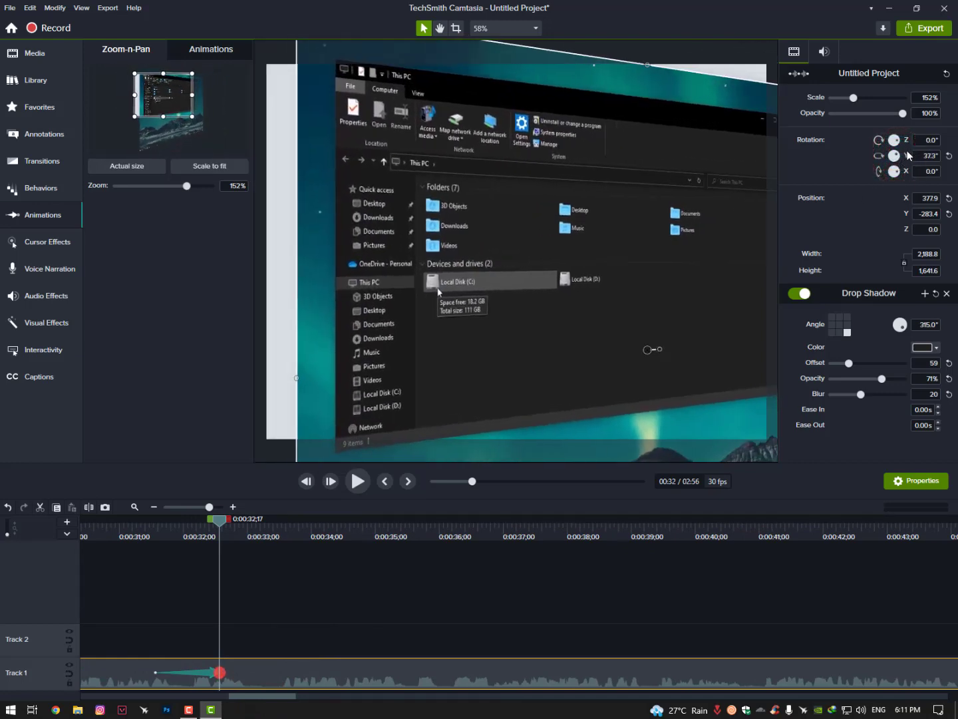
click(948, 156)
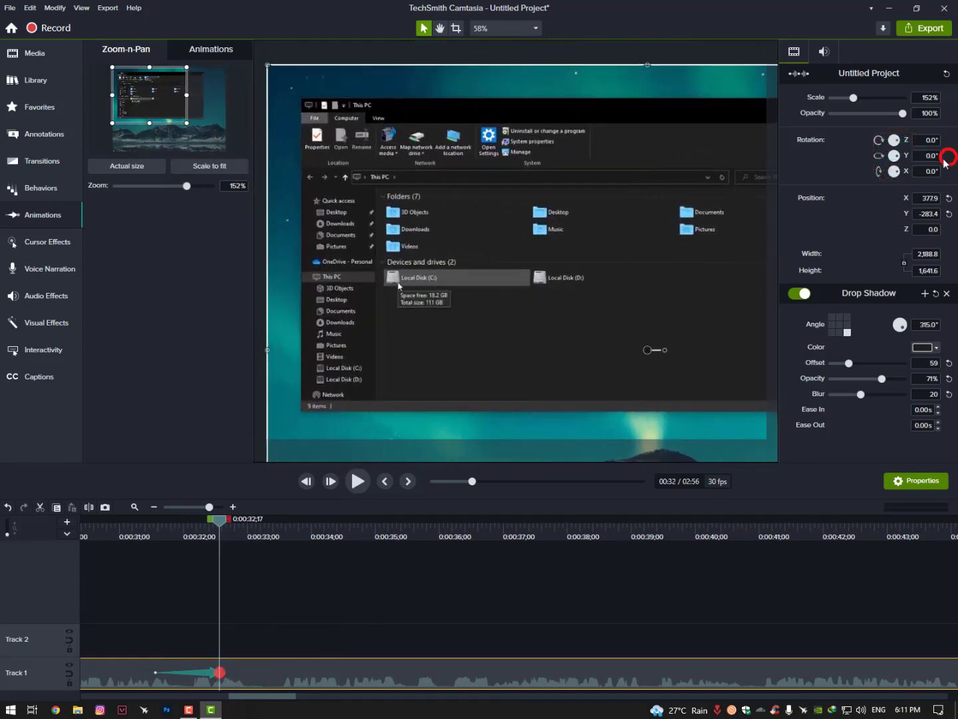
drag(899, 176, 890, 183)
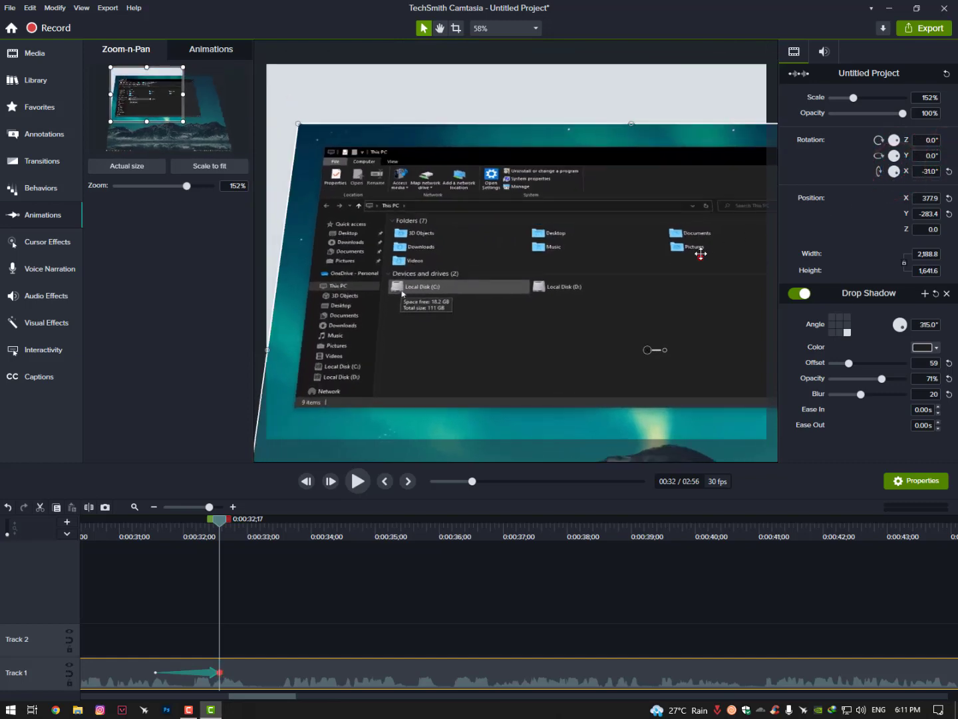
drag(701, 252, 700, 209)
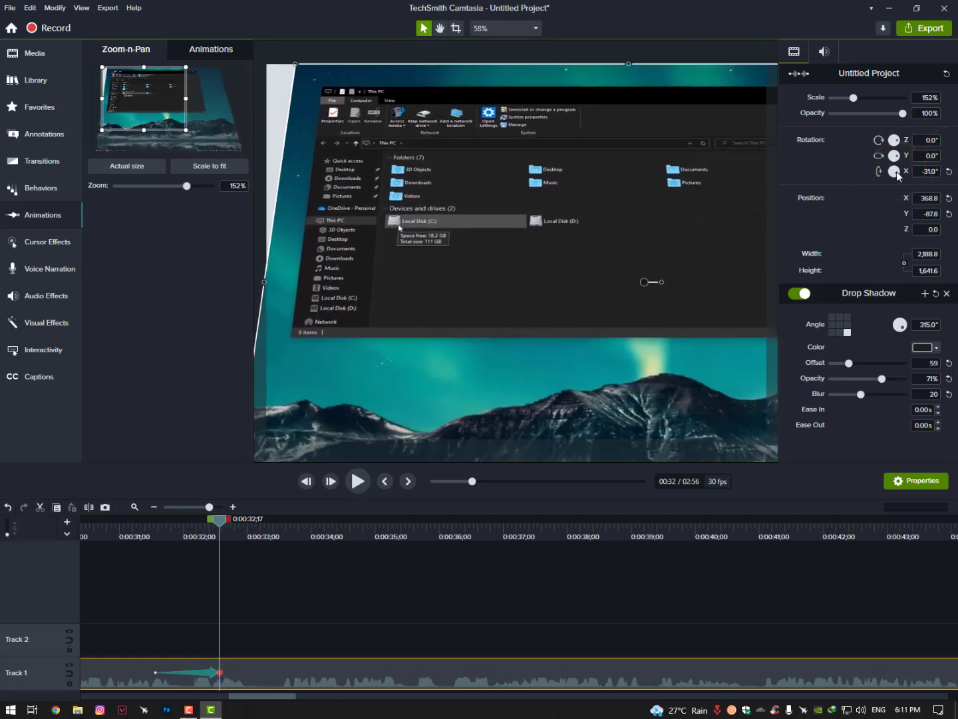
drag(898, 176, 899, 177)
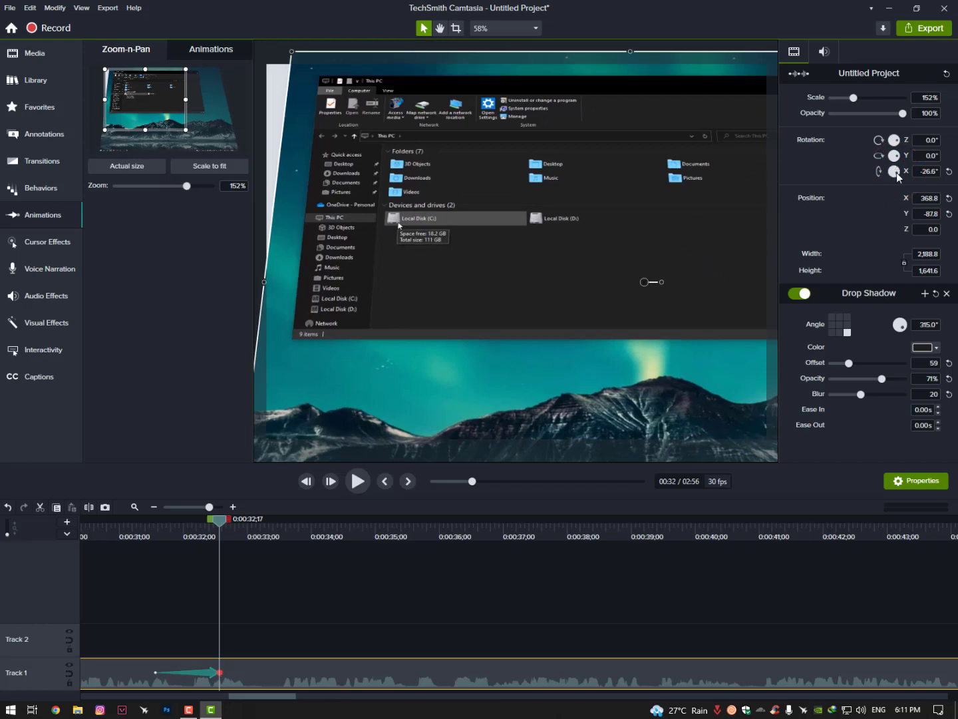
drag(220, 674, 241, 672)
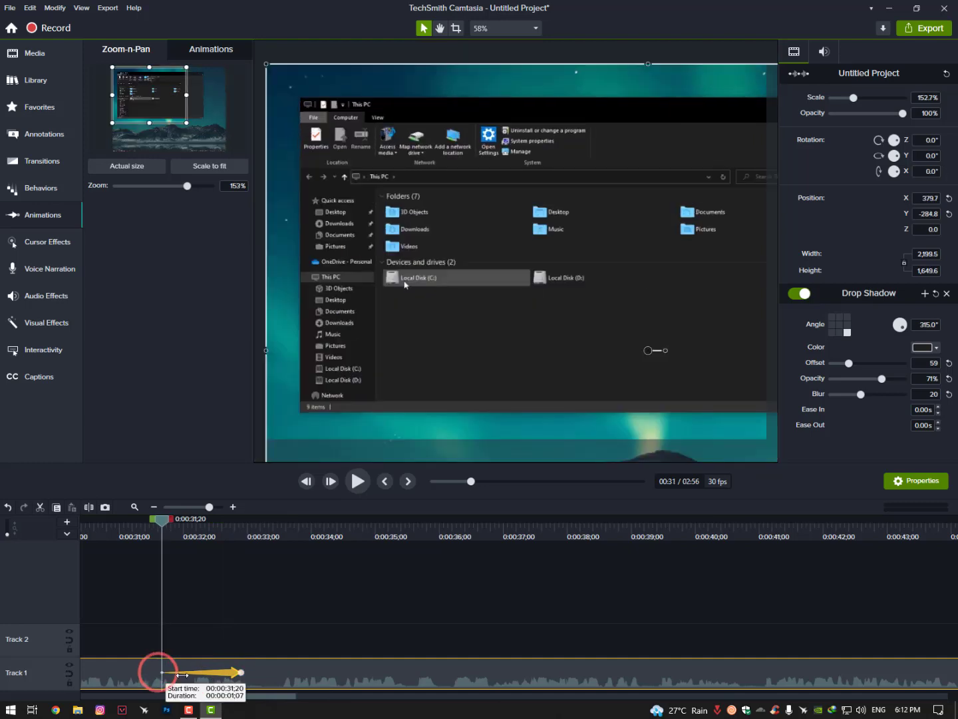
Shift the animation start to about 0:31 and play back the zoom-and-tilt
drag(158, 672, 174, 673)
click(132, 532)
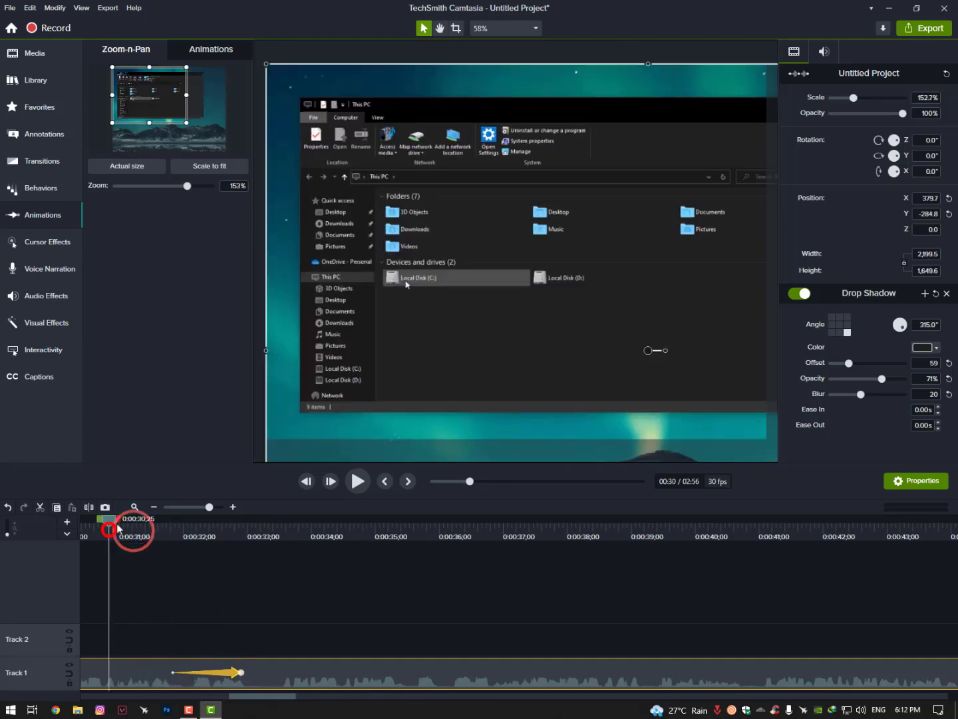
click(135, 506)
click(200, 535)
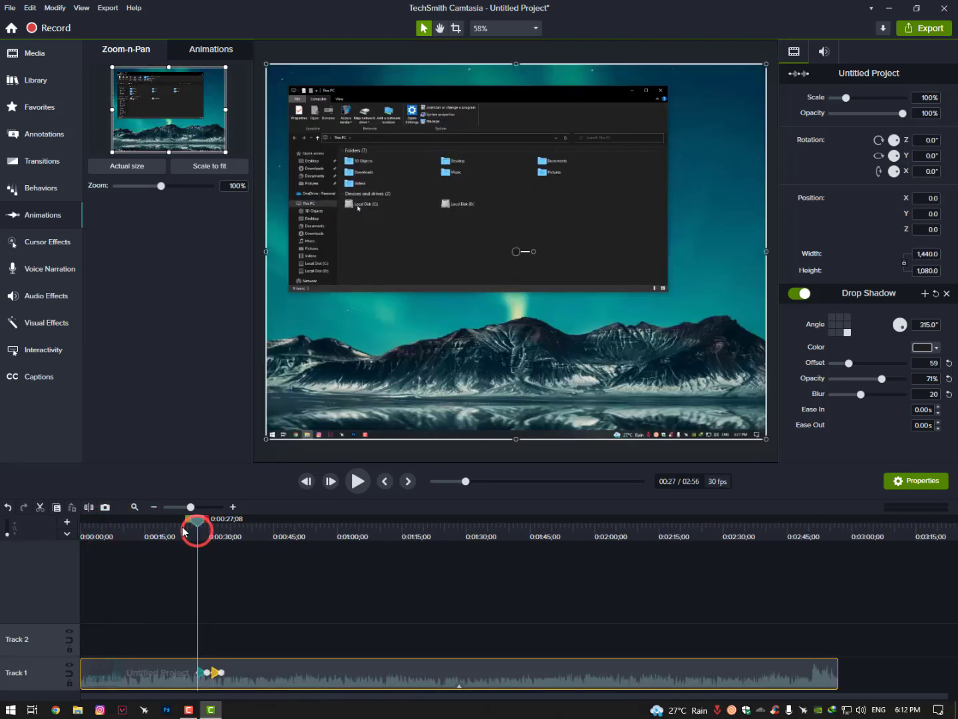
drag(199, 534, 183, 528)
click(352, 485)
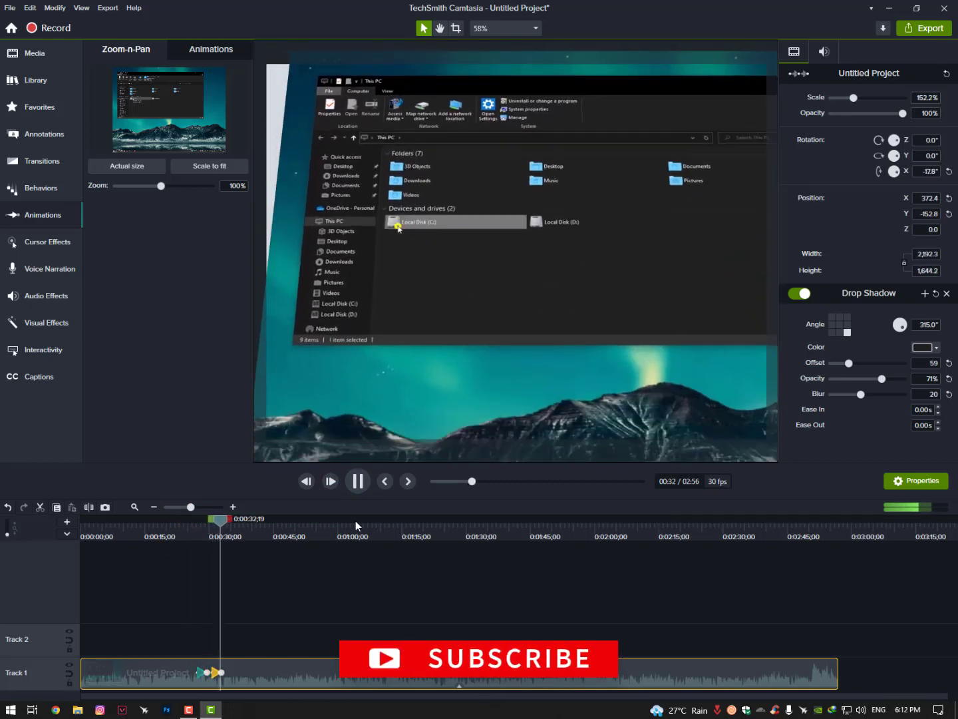
Zoom the timeline in and play back the existing zoom-in animation from before its start
click(357, 483)
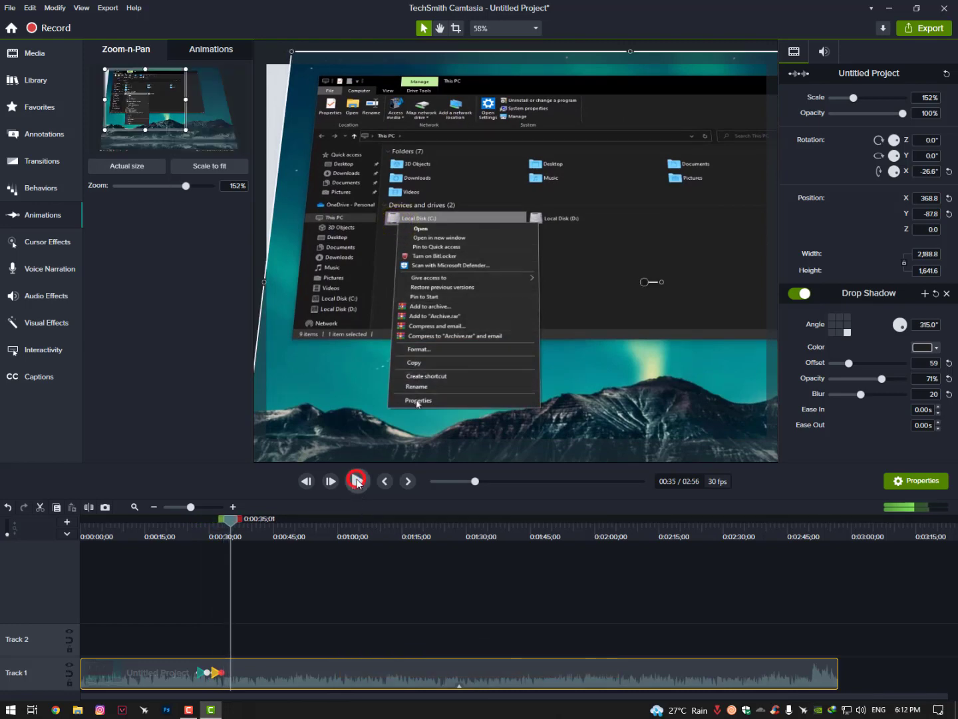
click(235, 507)
mouse_move(262, 695)
mouse_down()
mouse_move(255, 702)
mouse_move(295, 673)
mouse_up()
click(288, 672)
click(212, 534)
drag(208, 520, 184, 520)
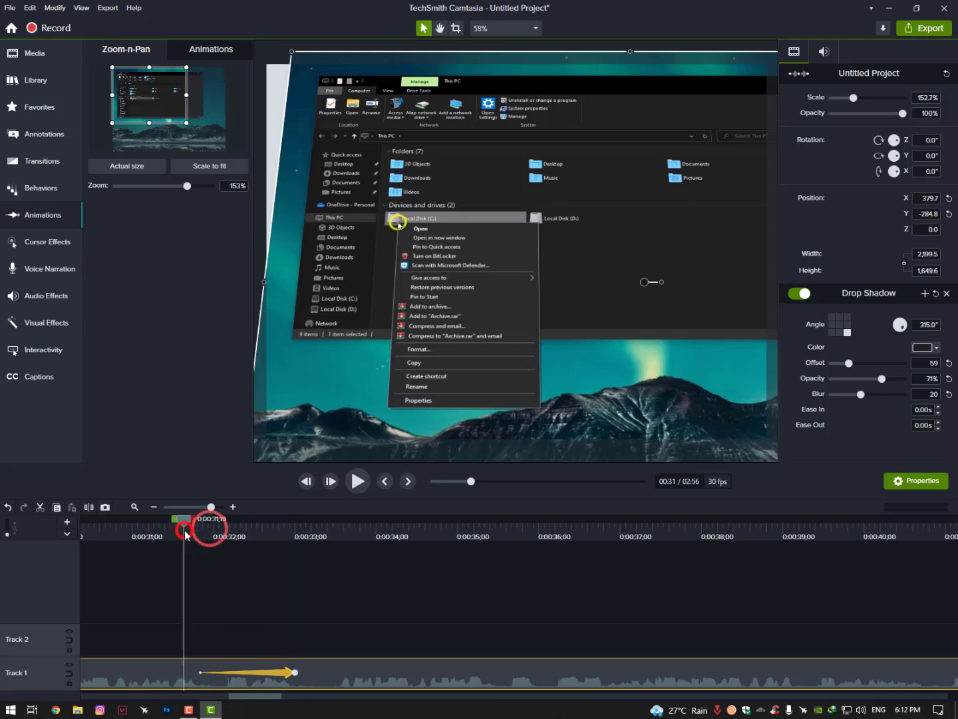
click(354, 482)
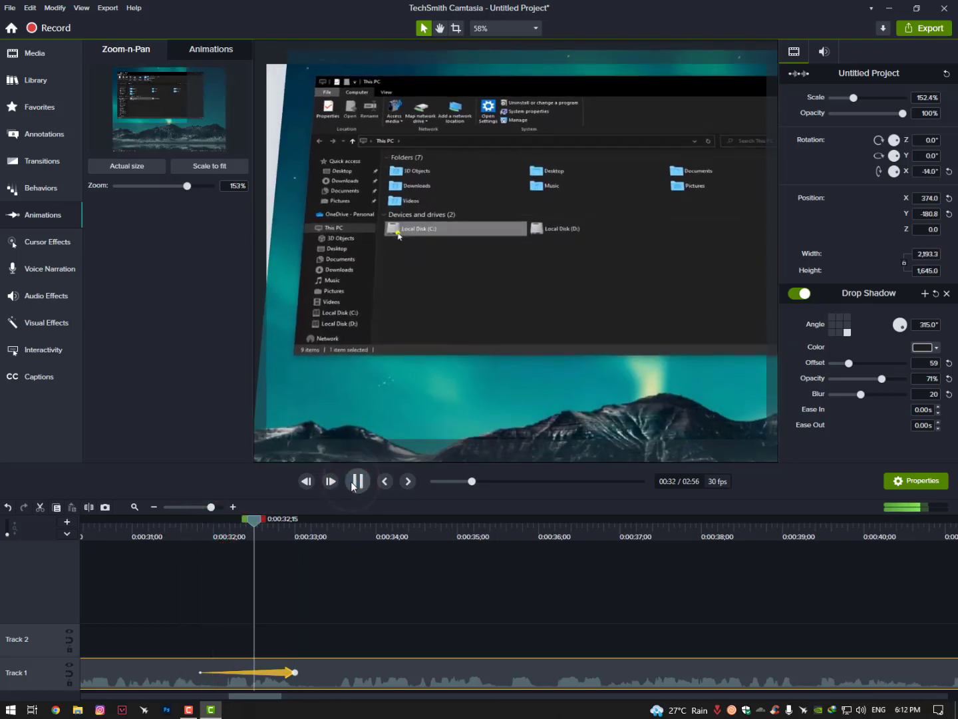
click(353, 482)
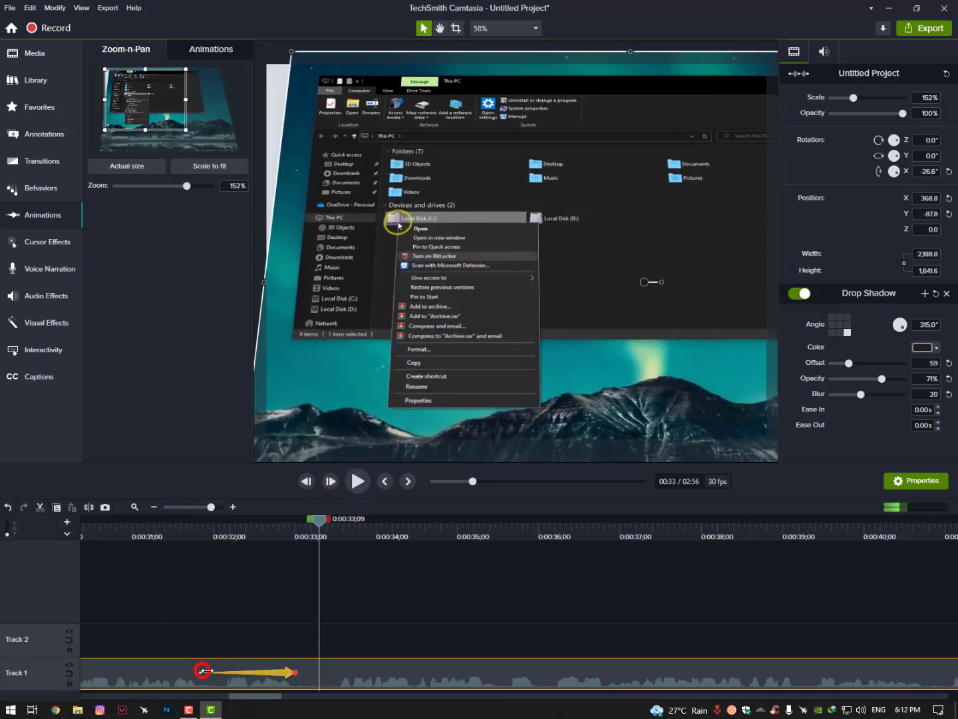
Retime the zoom-in animation to start at 0:31;29 and end later, previewing it
drag(203, 671, 233, 672)
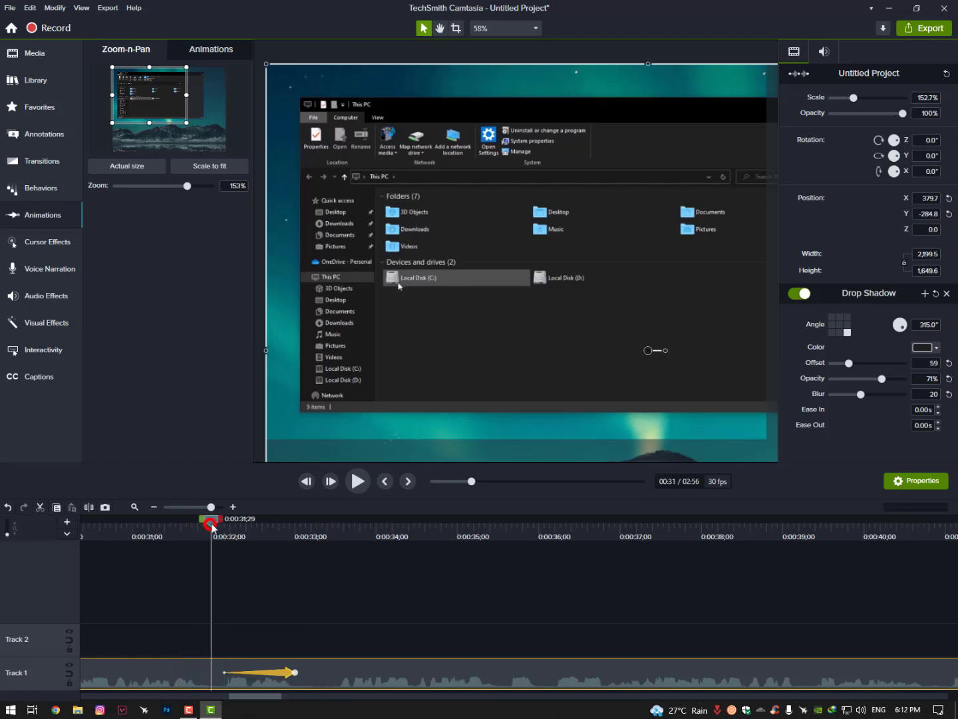
click(354, 482)
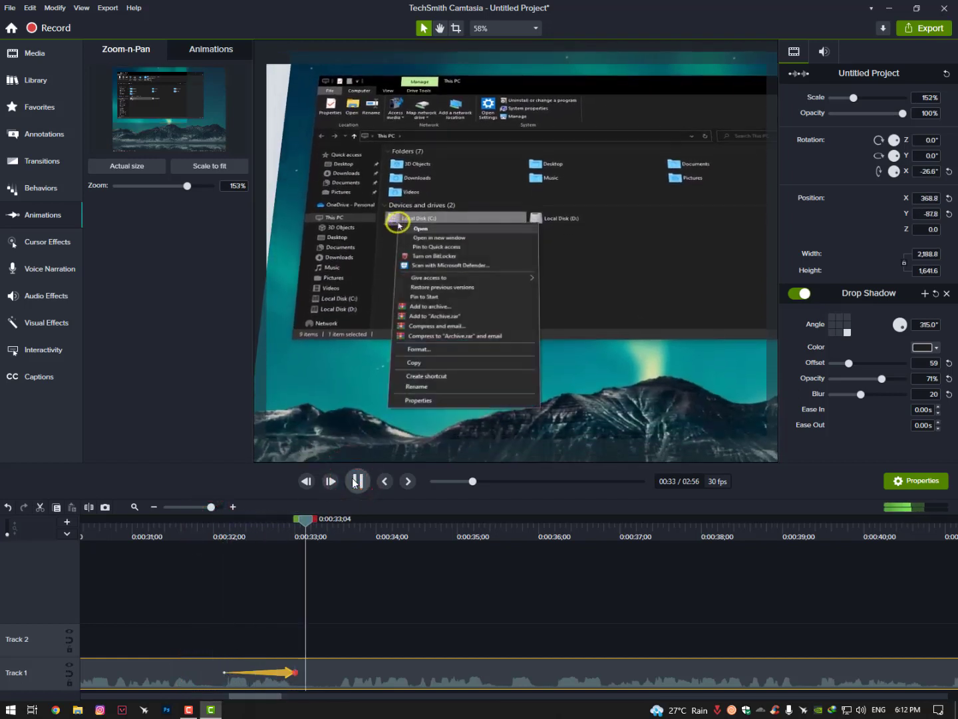
click(354, 482)
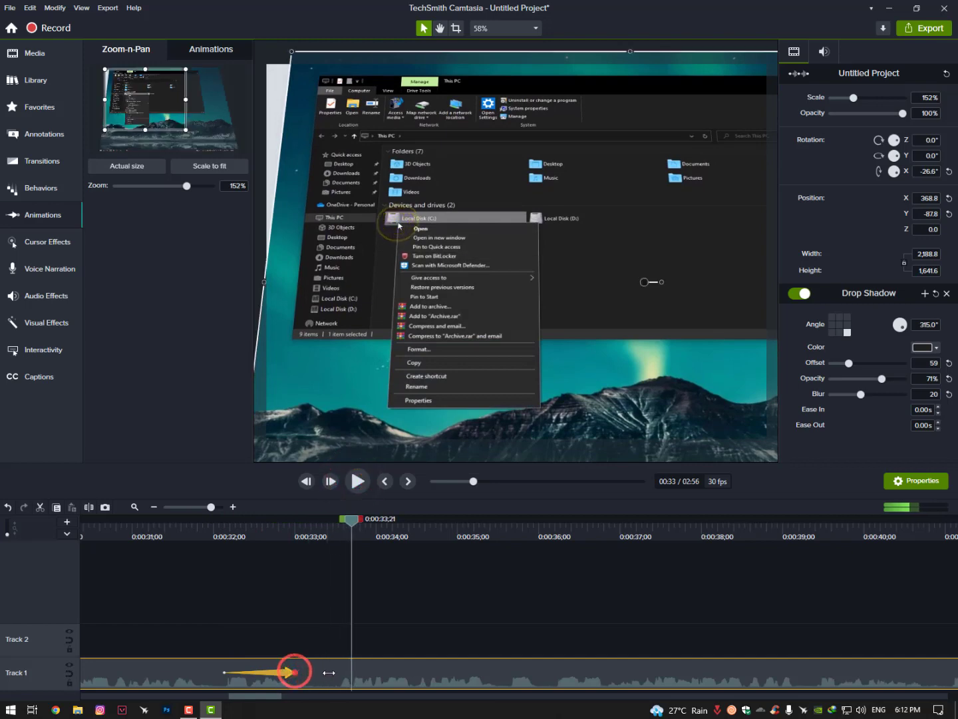
click(295, 671)
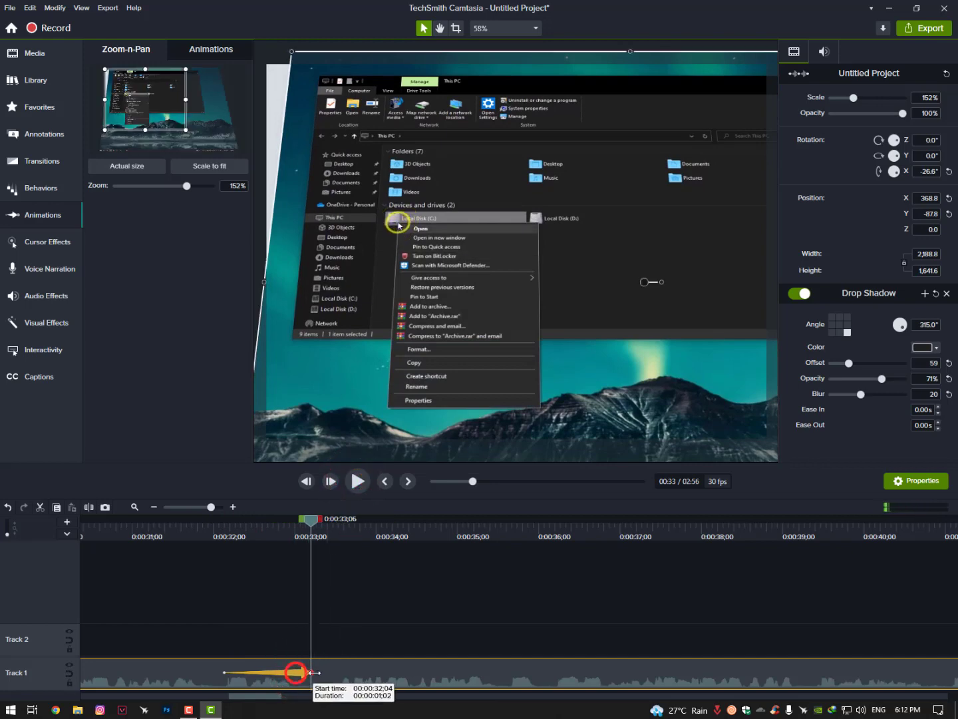
drag(295, 673, 319, 672)
click(213, 533)
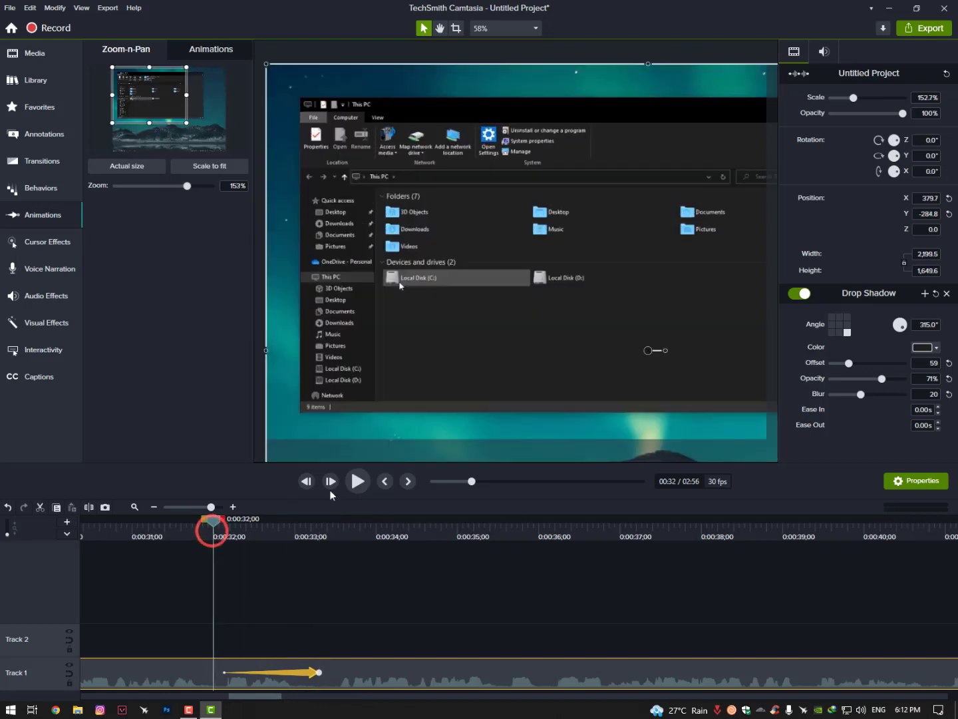
click(357, 482)
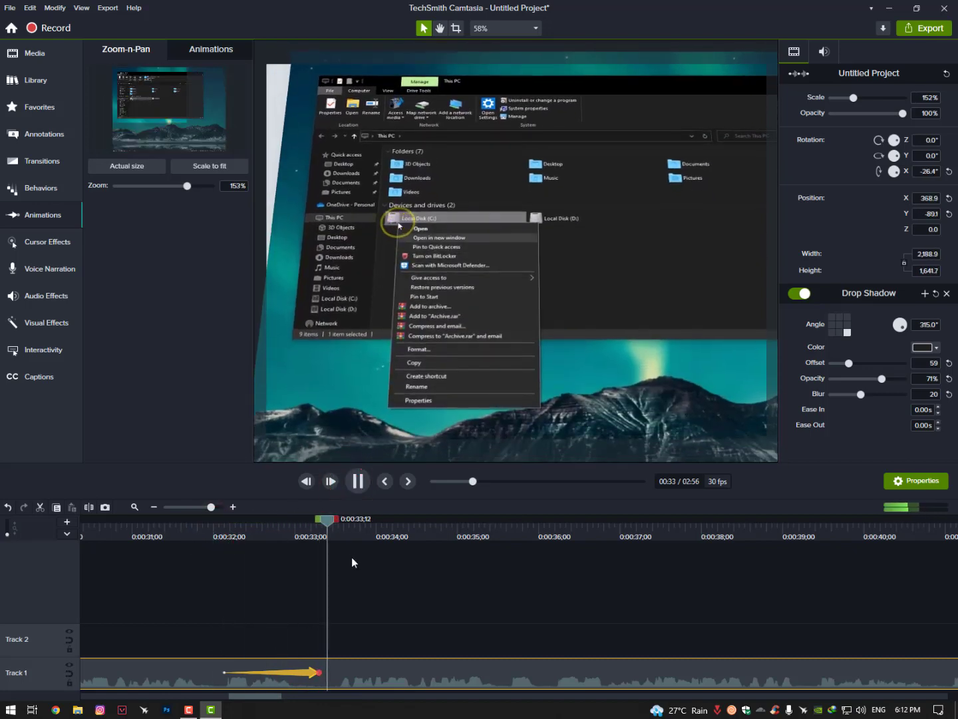
click(356, 482)
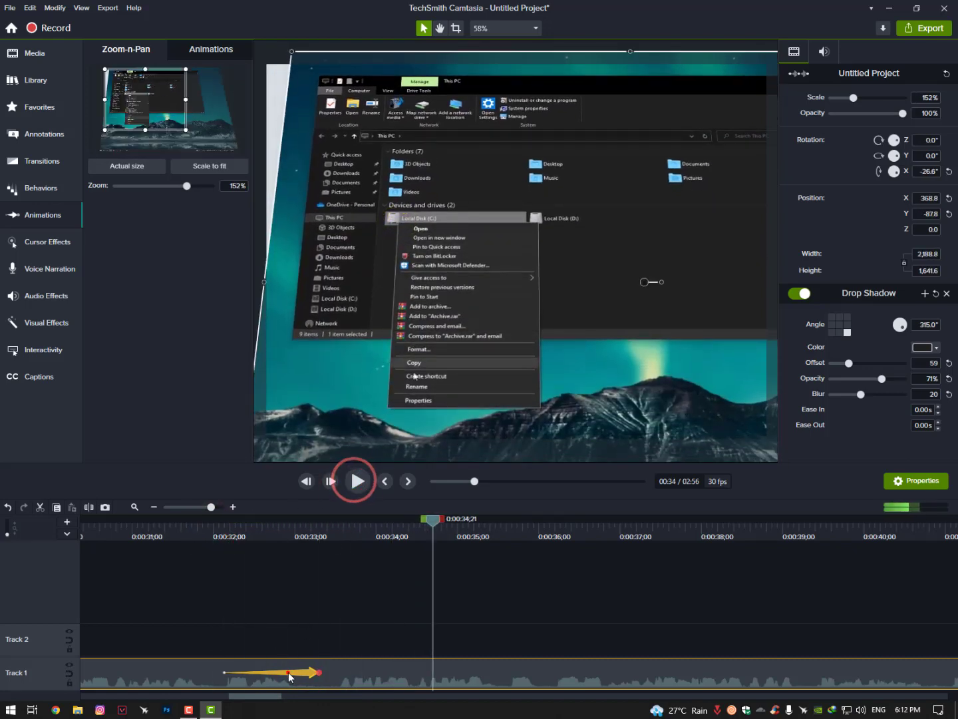
At 0:34;06, add an animation zooming out to fit the tilted recording and its shadow
click(216, 529)
key(space)
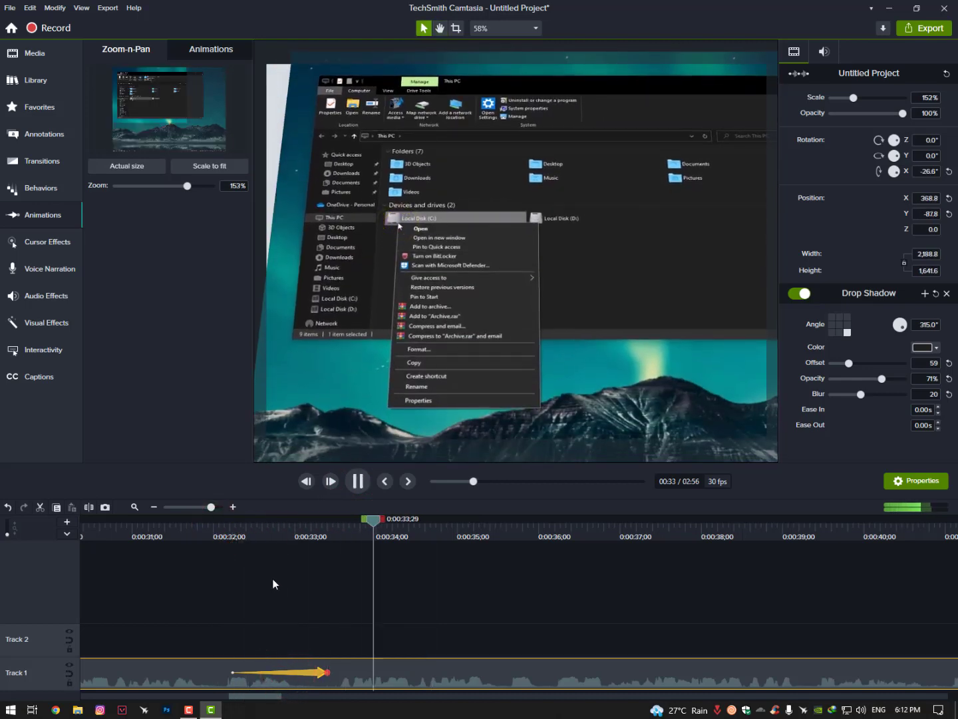
key(space)
click(205, 166)
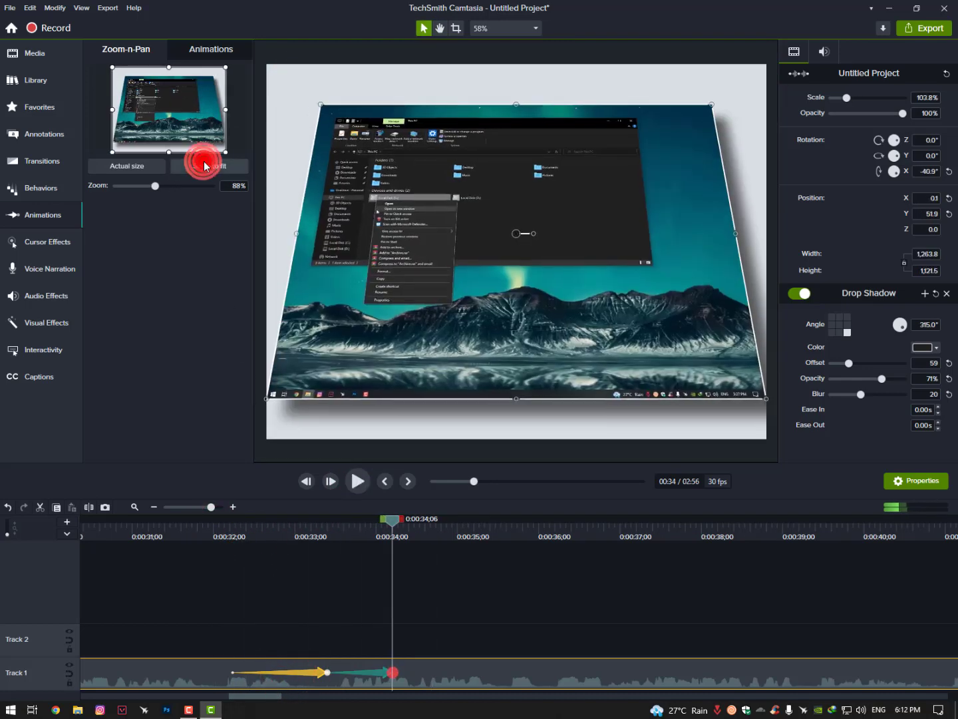
Center the recording horizontally and play forward to 0:35;19
click(205, 165)
click(345, 500)
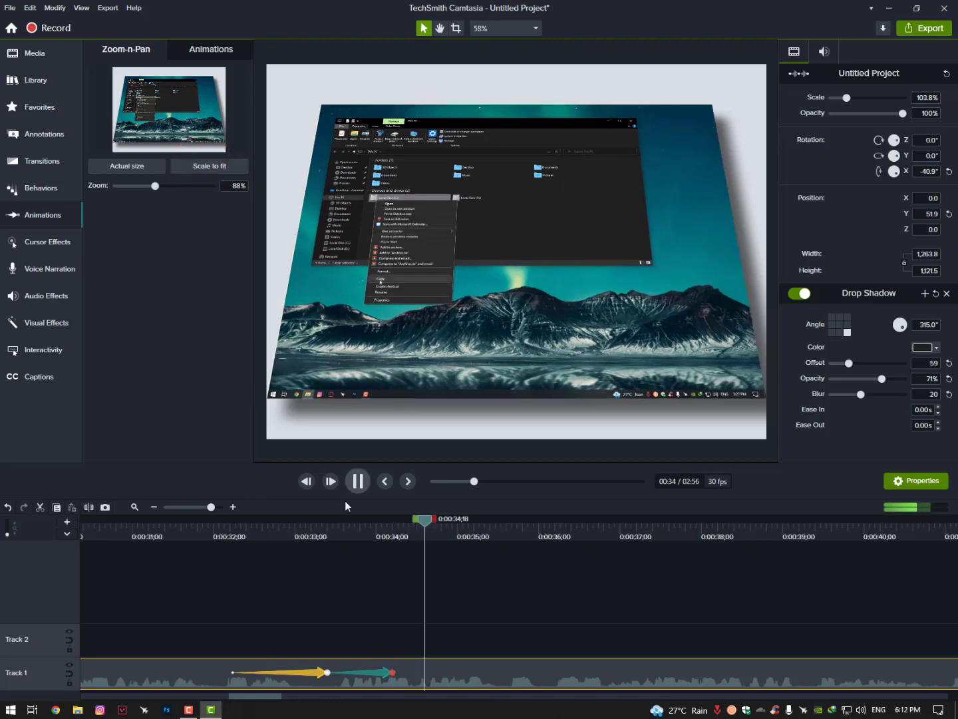
key(space)
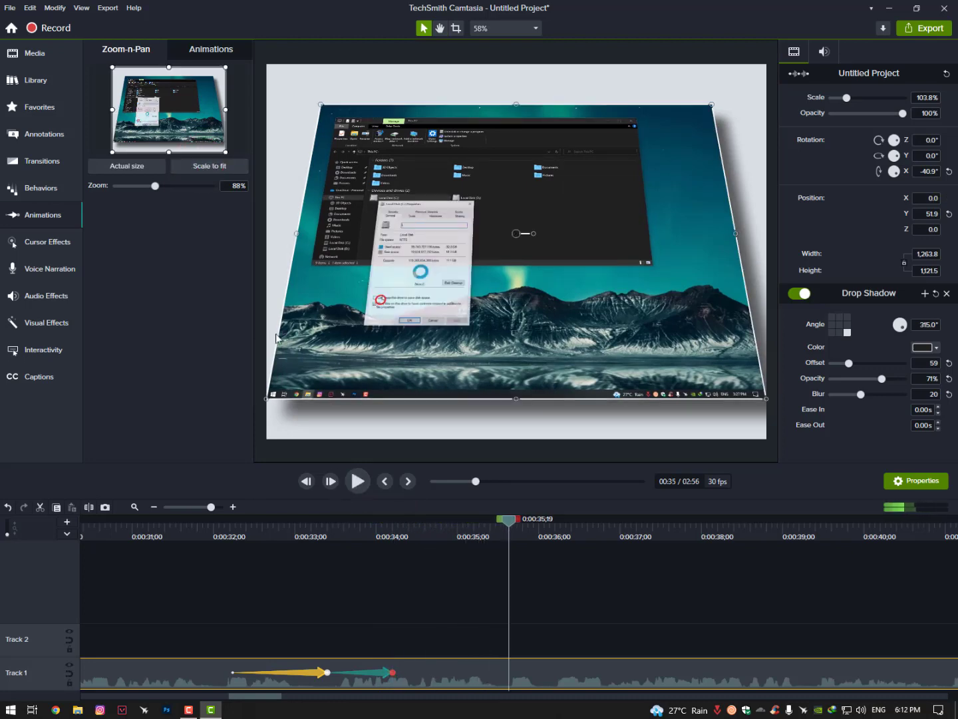
At 0:35;19, remove the tilt and fit the recording flat at 100% scale
click(206, 167)
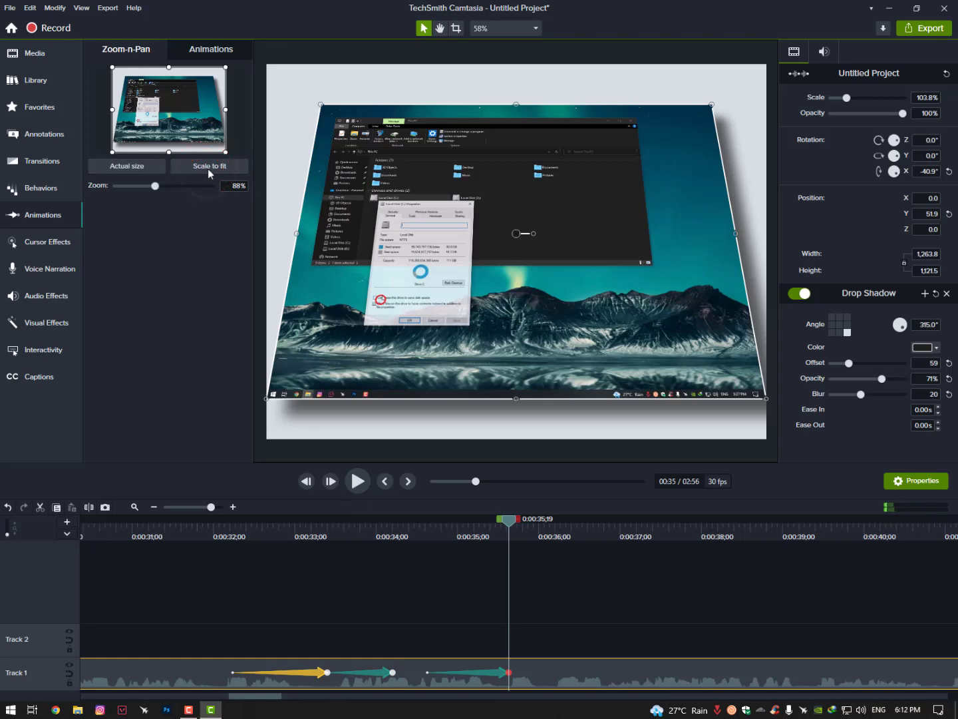
click(214, 172)
click(949, 173)
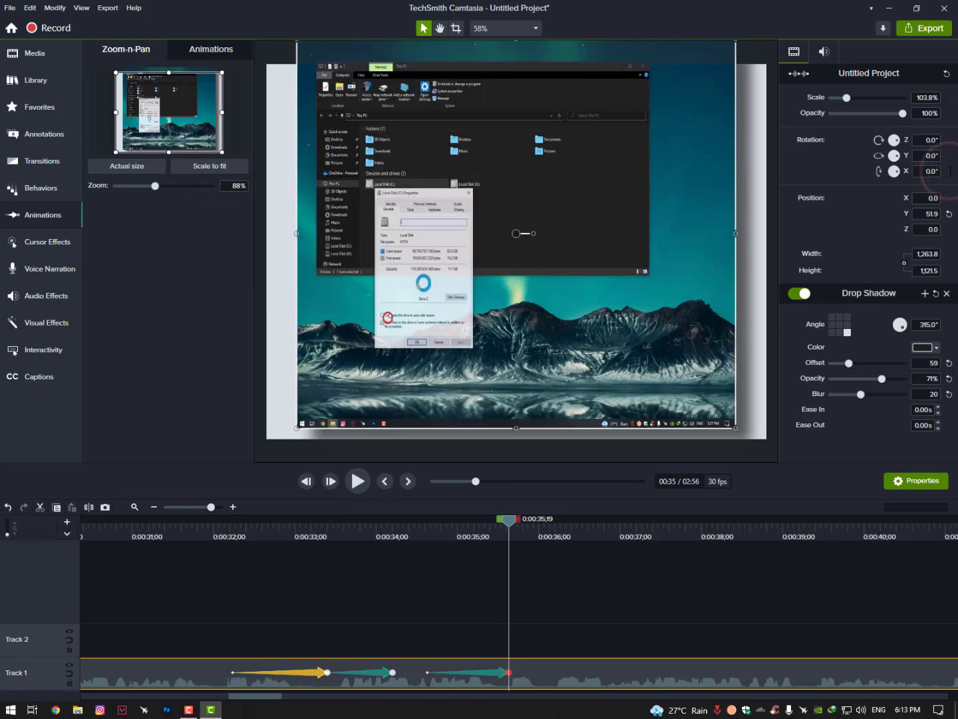
click(138, 166)
click(196, 170)
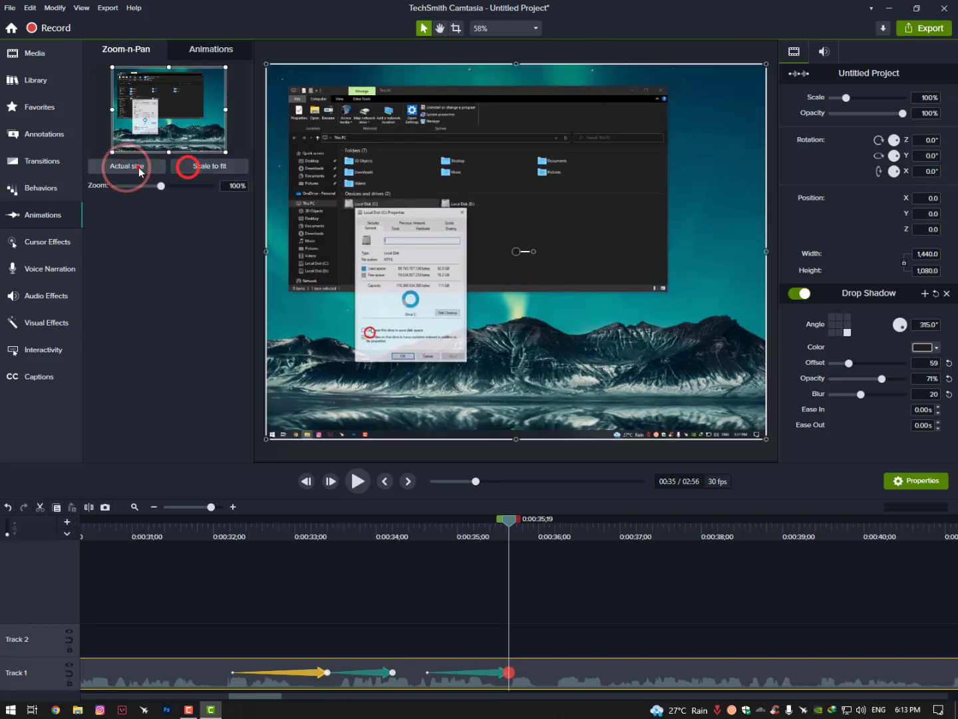
mouse_move(267, 697)
mouse_down()
mouse_move(277, 700)
mouse_move(262, 680)
mouse_up()
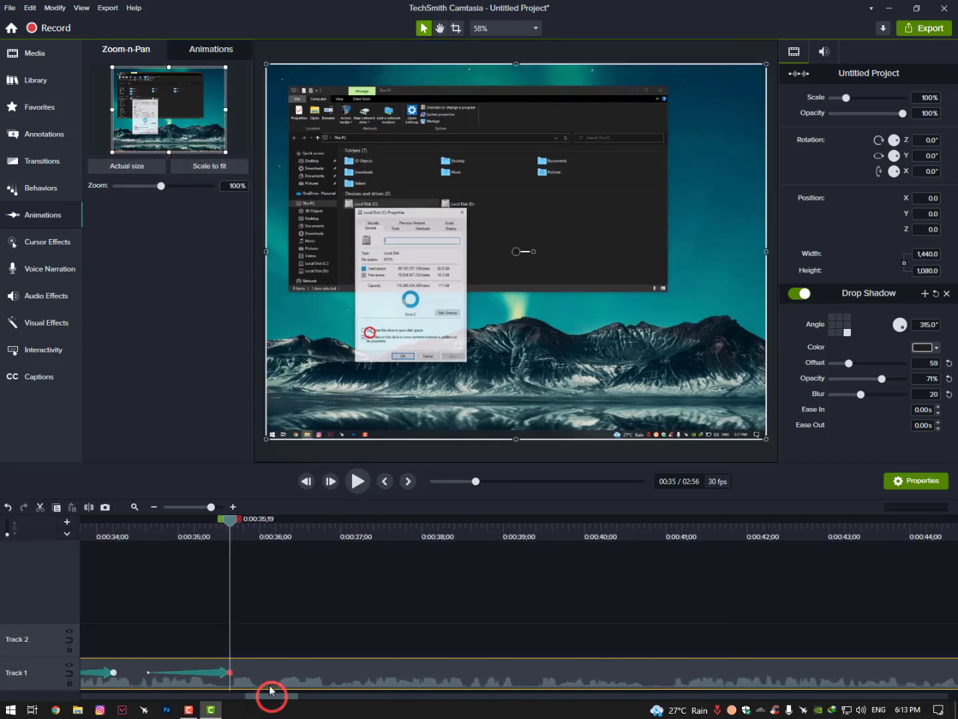
Zoom the clip to about 150% on the Disk Cleanup dialog and preview it
click(144, 535)
key(space)
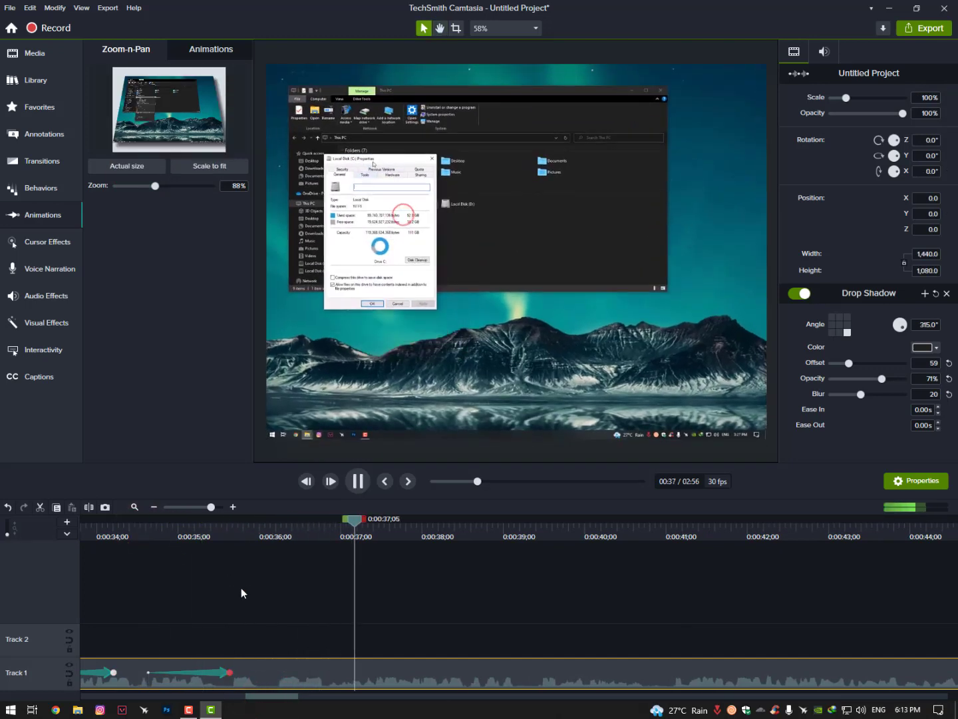
key(space)
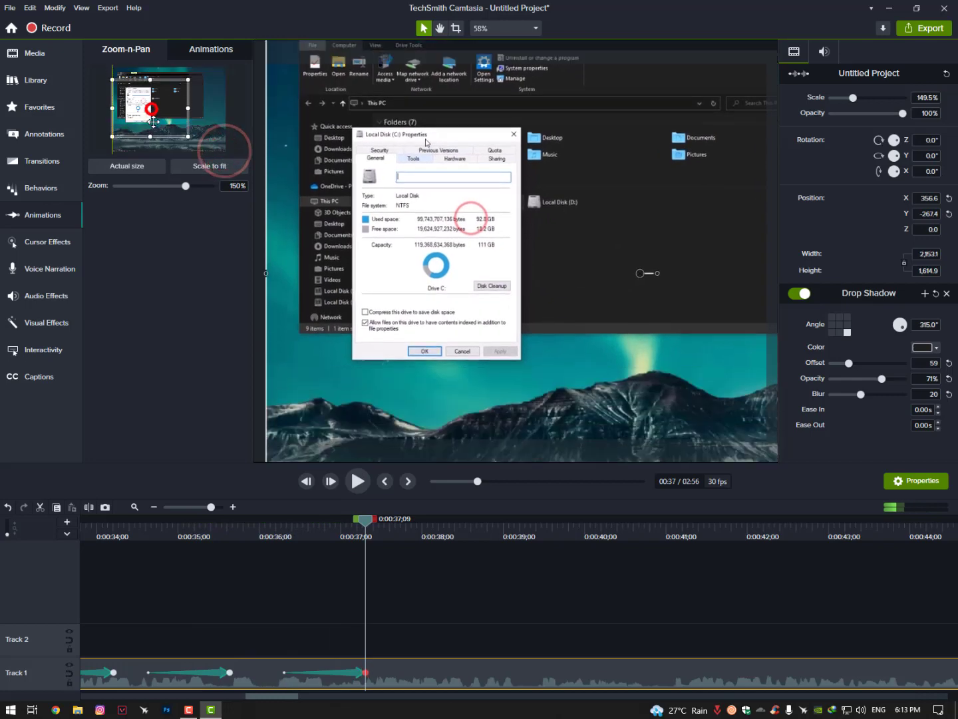
drag(223, 151, 193, 135)
key(space)
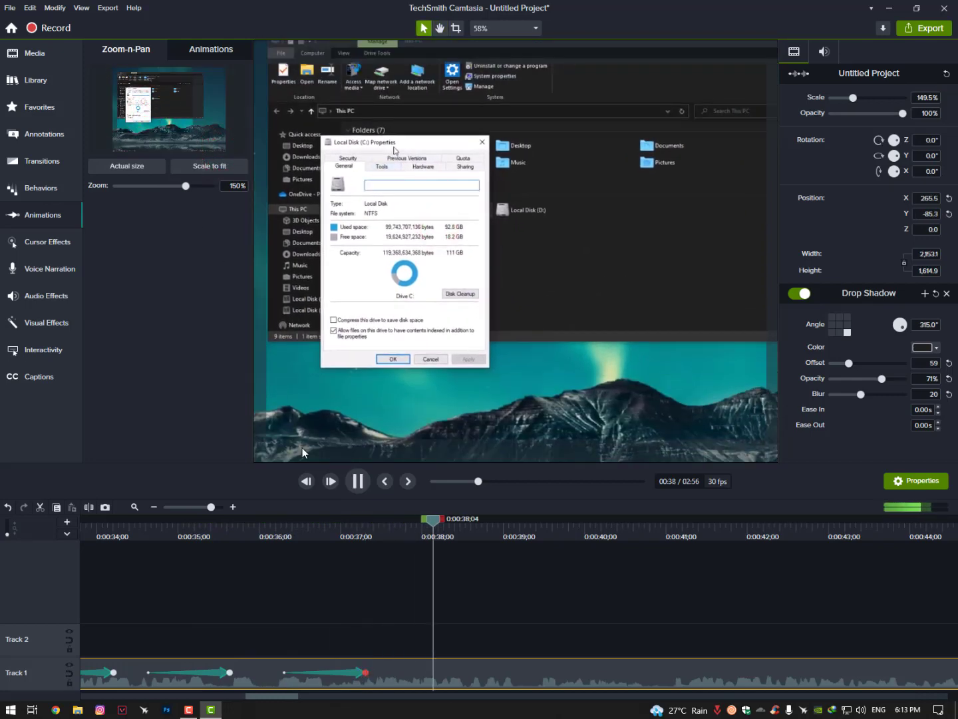
key(space)
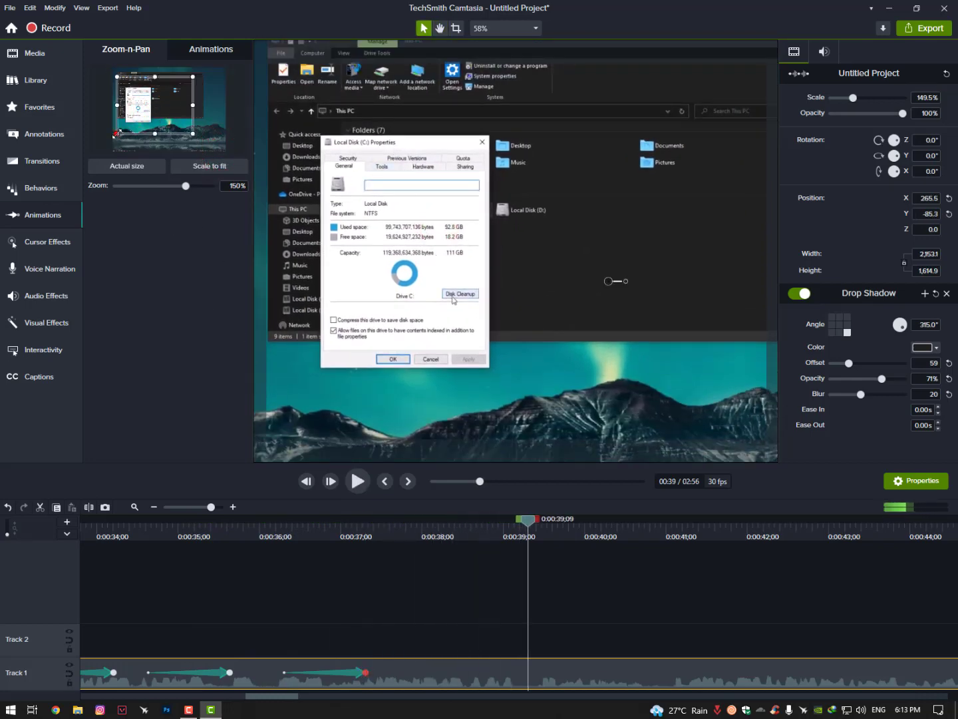
Tighten the zoom to 203% on the dialog, preview it, and show Cursor Effects
drag(114, 135, 155, 105)
key(space)
key(space)
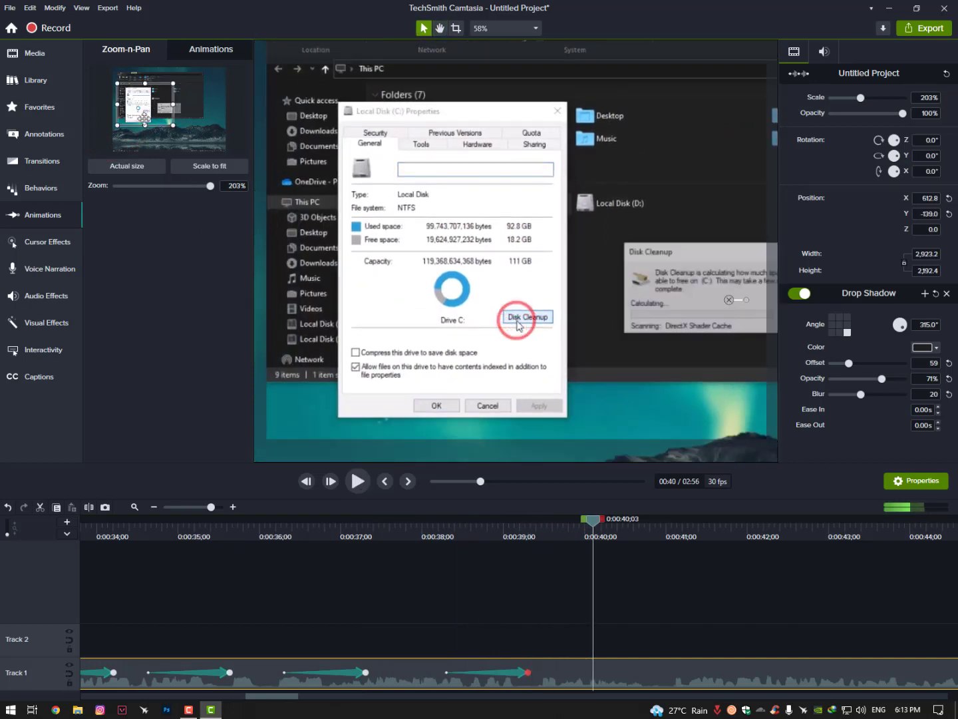
click(45, 242)
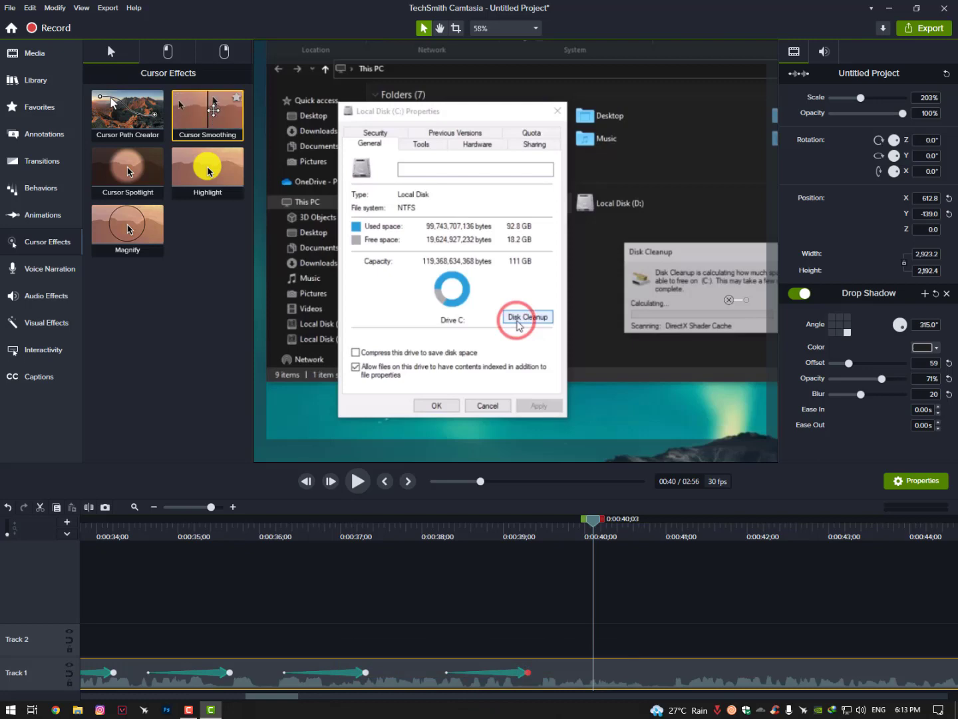
Compare Left Click and Right Click cursor effects, end on Left Click, and fit the timeline
mouse_move(214, 111)
mouse_down()
mouse_move(184, 456)
mouse_move(188, 225)
mouse_up()
click(168, 51)
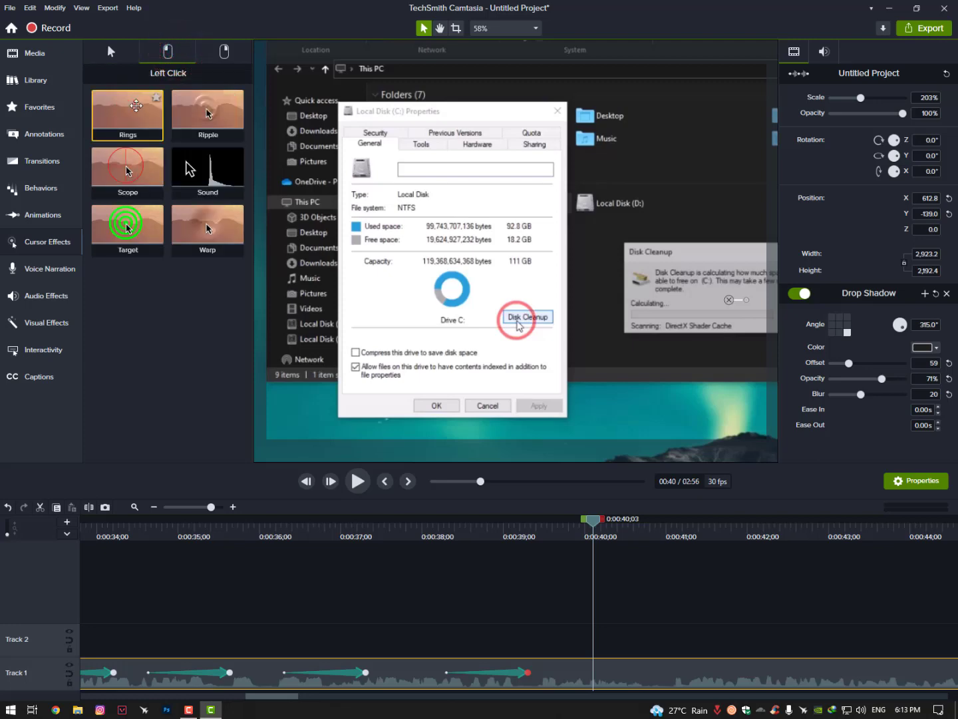
click(224, 50)
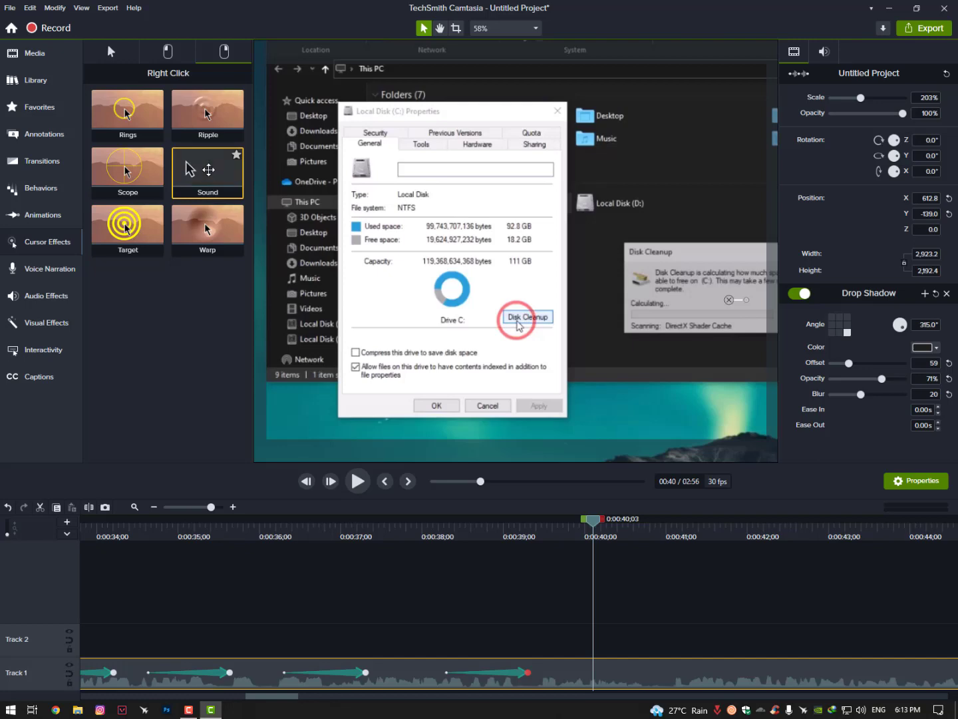
click(176, 51)
click(223, 51)
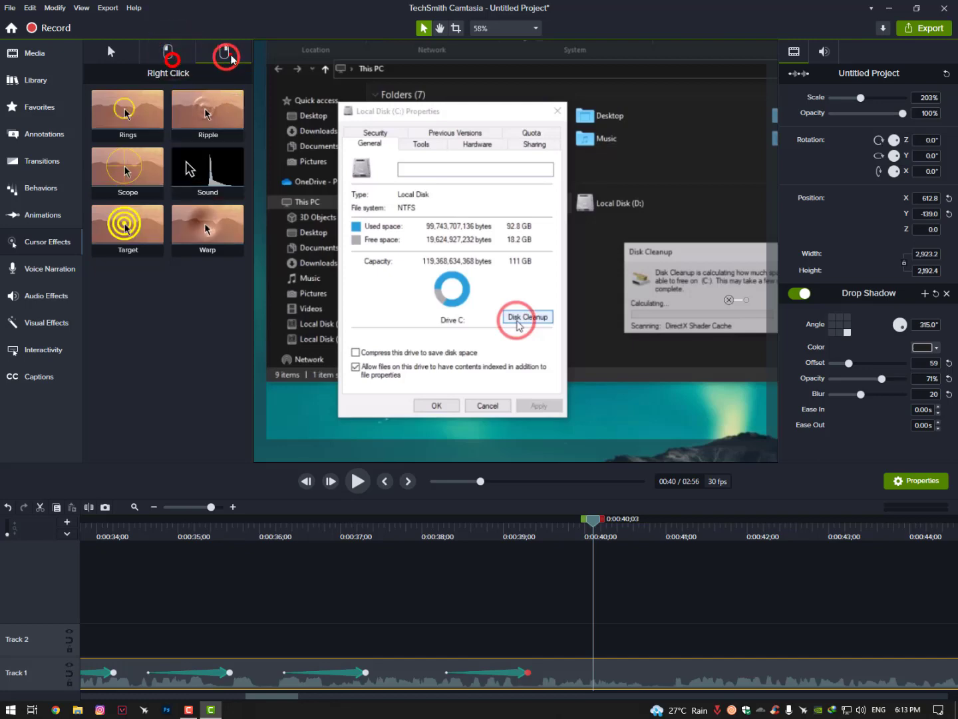
click(177, 56)
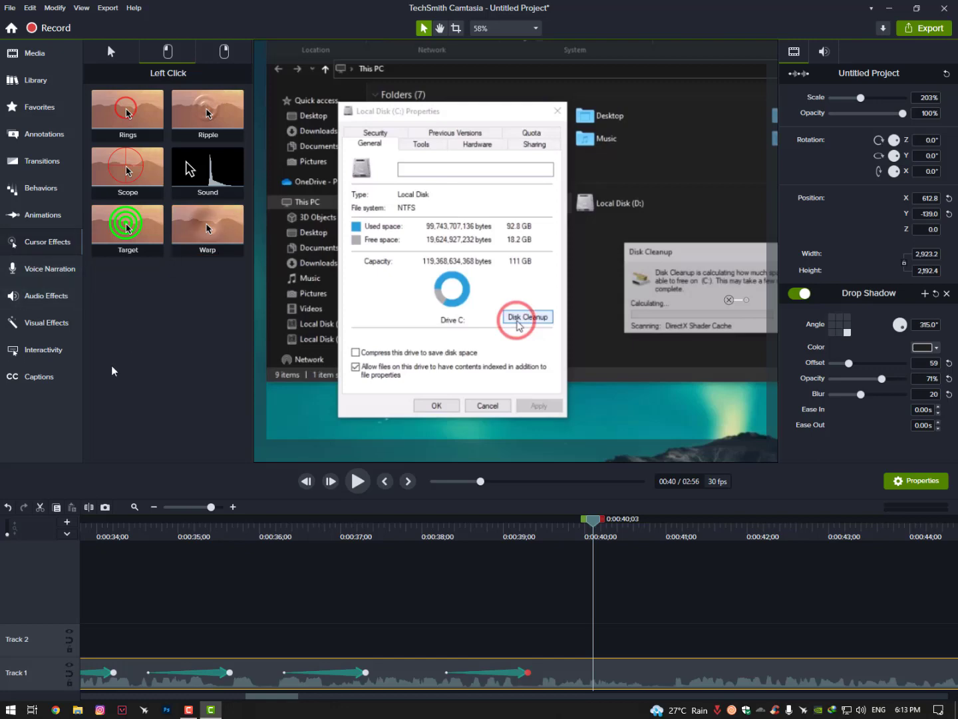
click(134, 508)
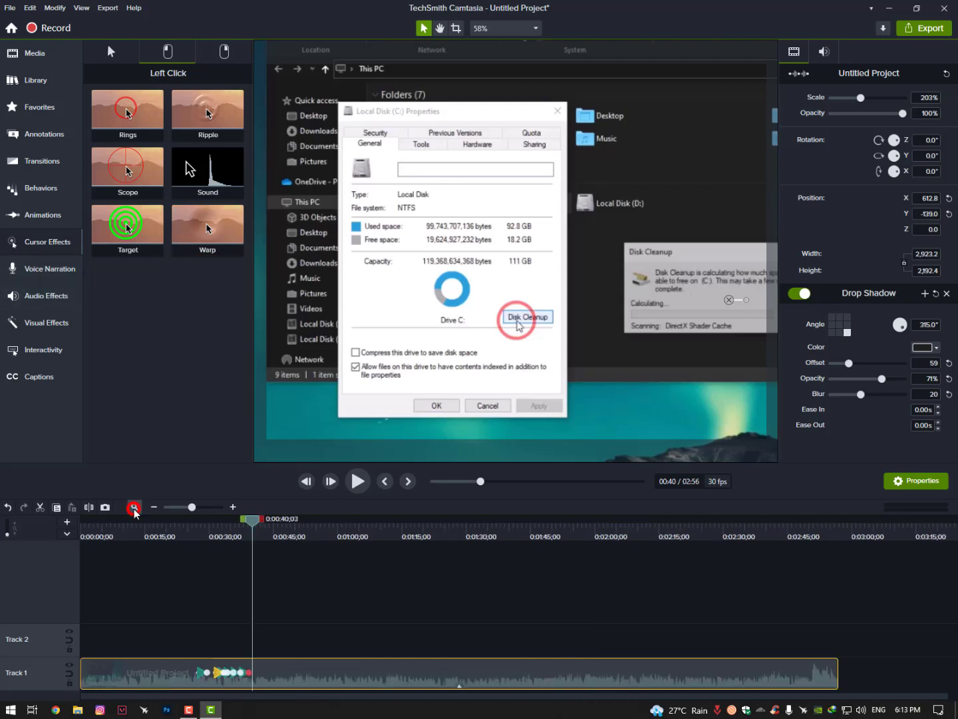
Place a plain ABC text callout over the canvas's Local Disk area on Track 2
click(45, 161)
scroll(172, 352, down, 5)
scroll(209, 412, down, 2)
scroll(208, 411, down, 1)
scroll(209, 411, down, 1)
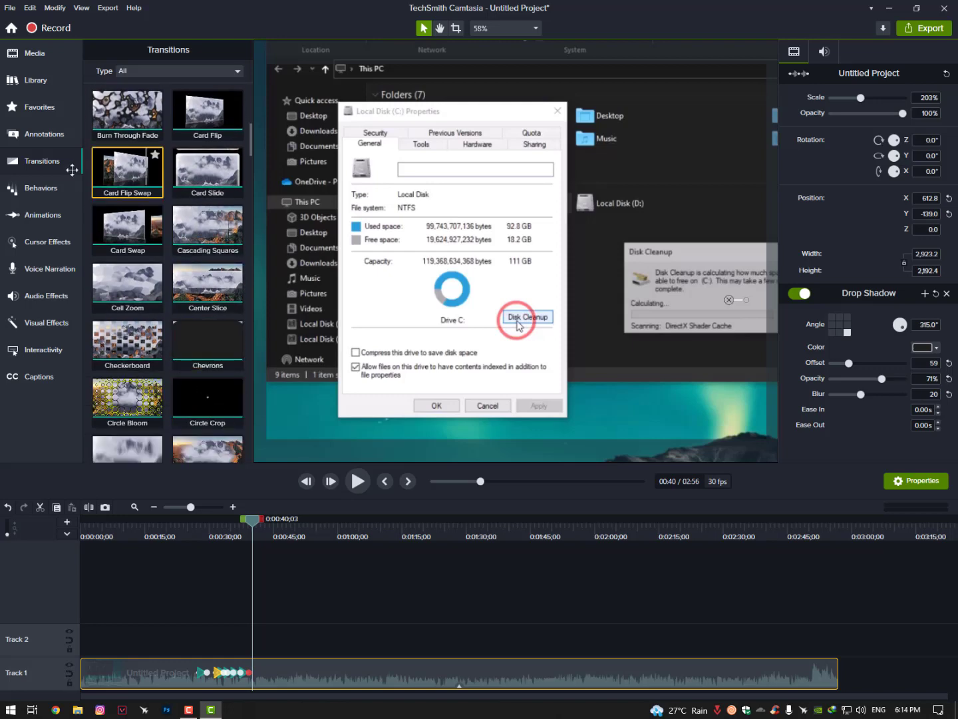
click(50, 129)
click(41, 107)
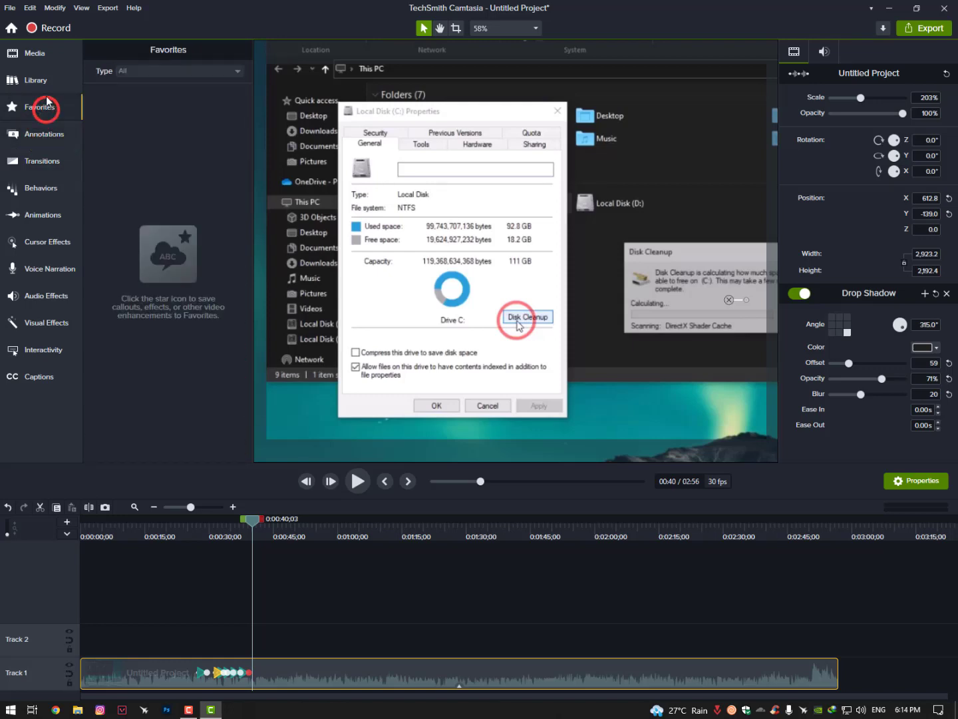
click(37, 80)
click(51, 135)
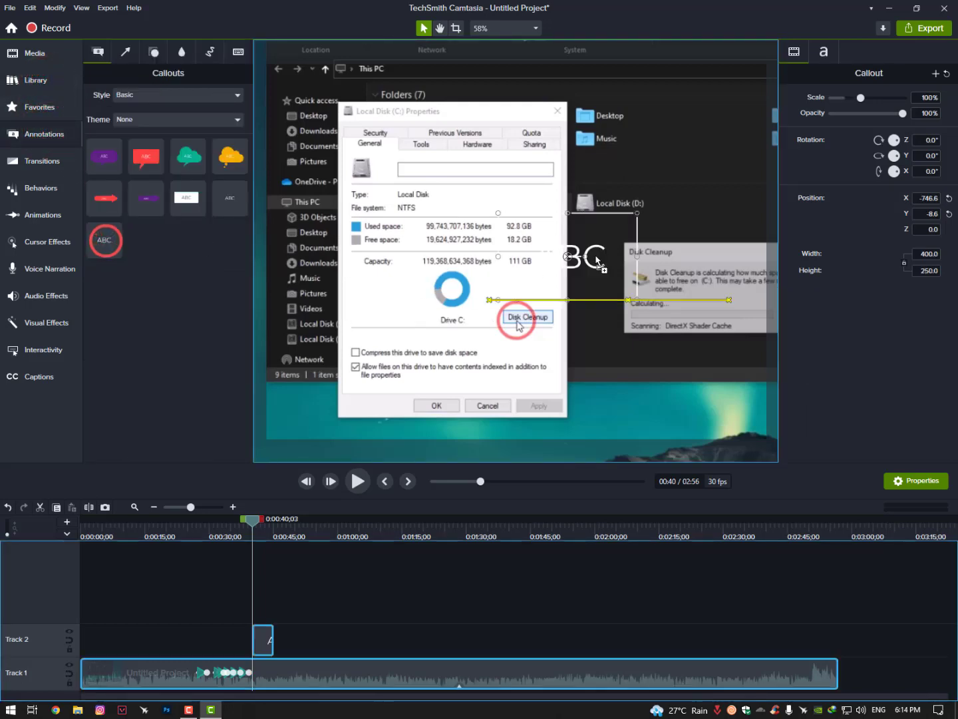
drag(105, 239, 640, 202)
text(sdadada)
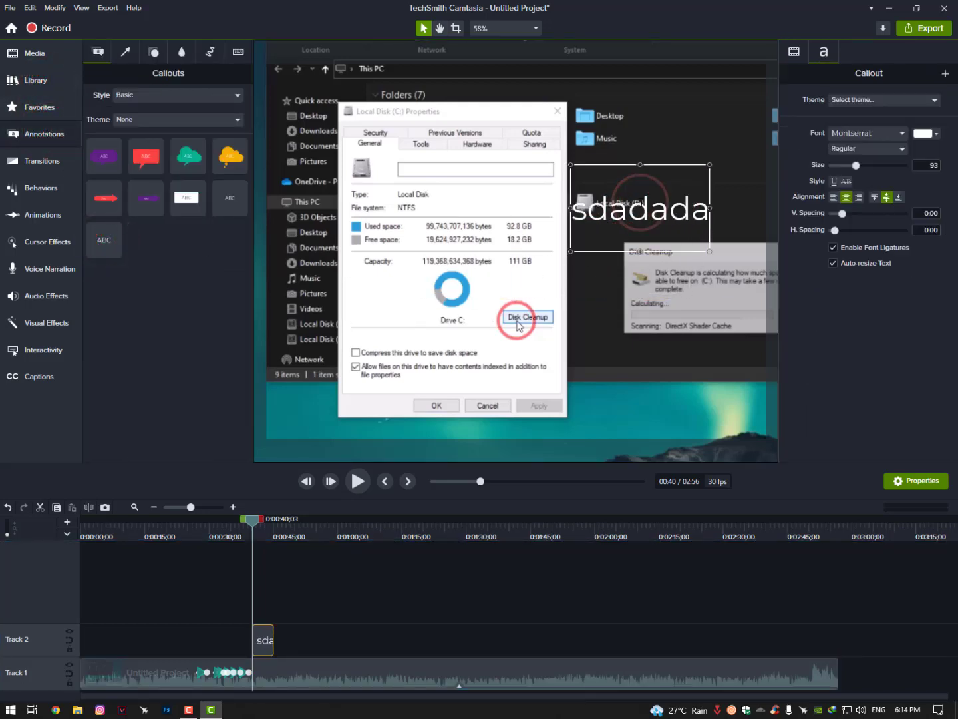
Apply the Fade behavior to the callout clip and preview it fading in
click(44, 189)
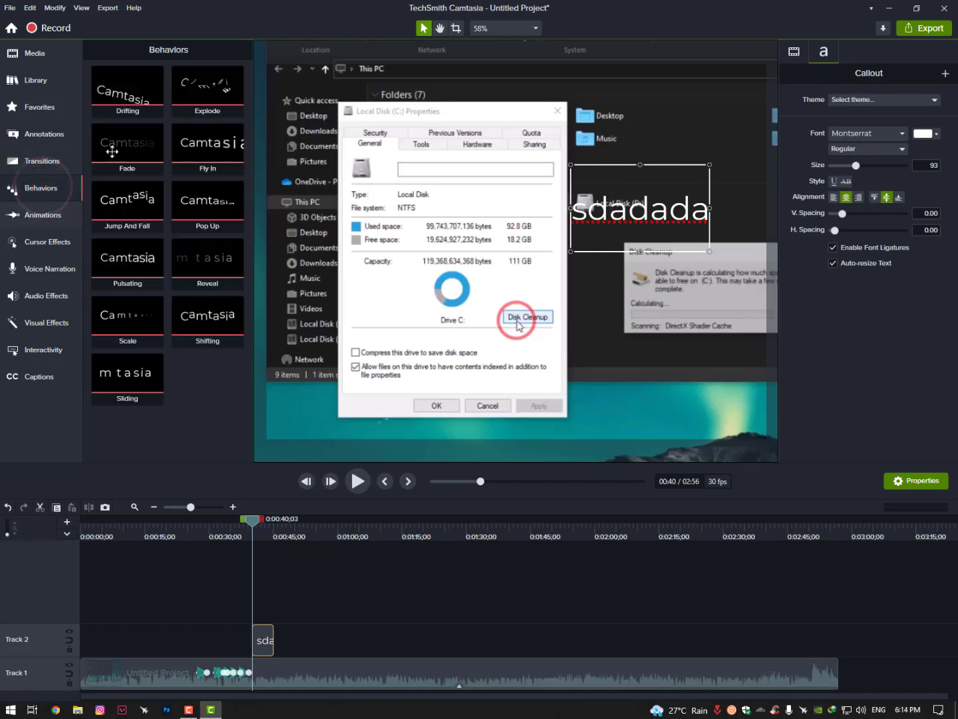
drag(122, 146, 262, 640)
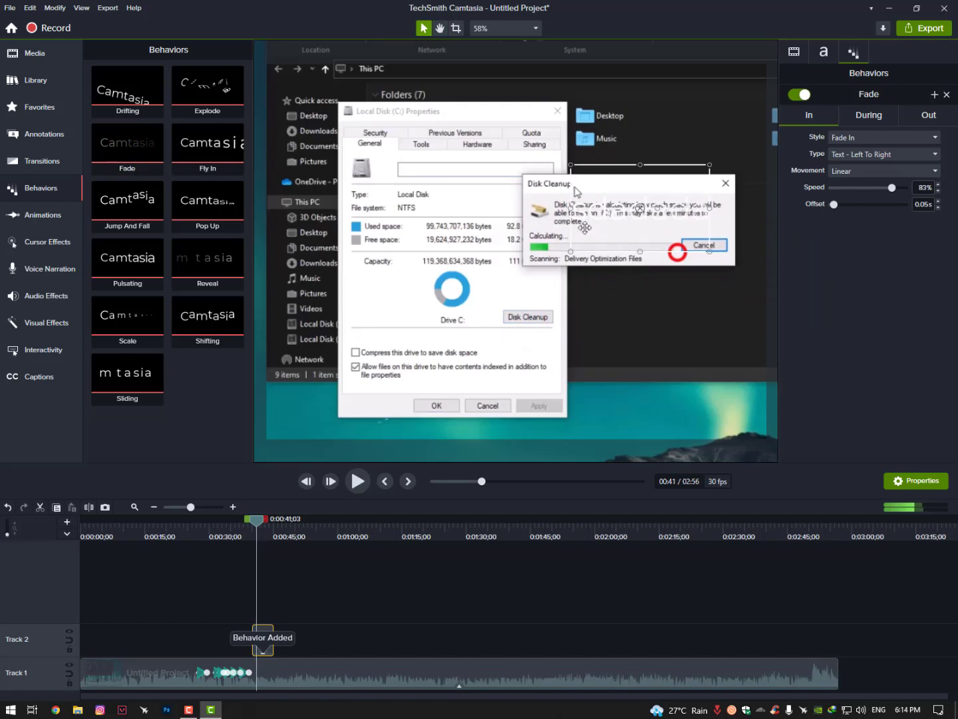
key(space)
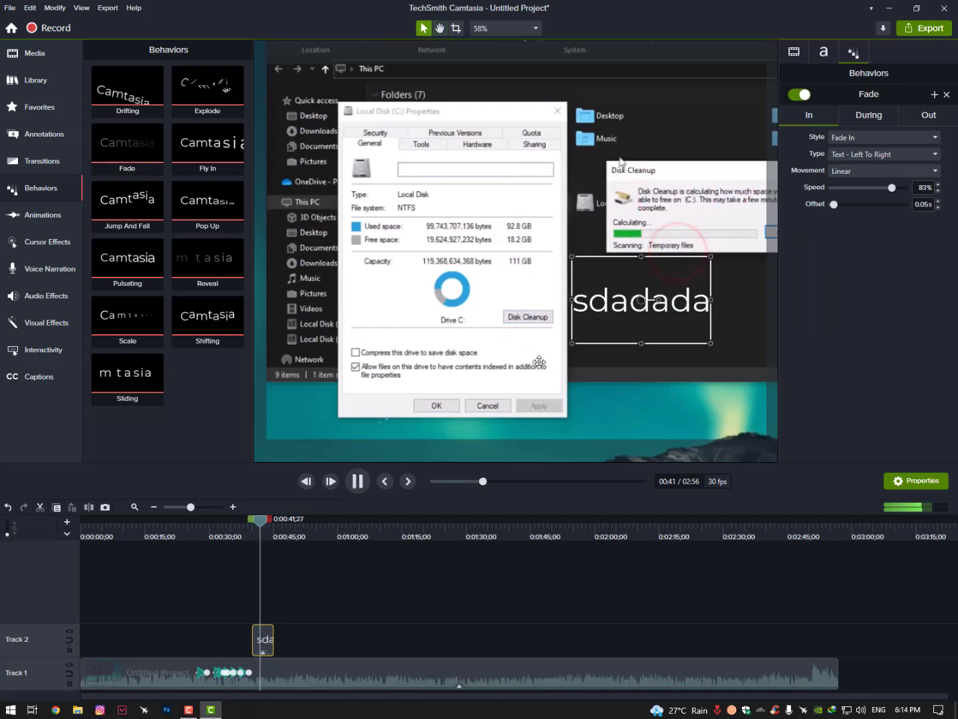
key(space)
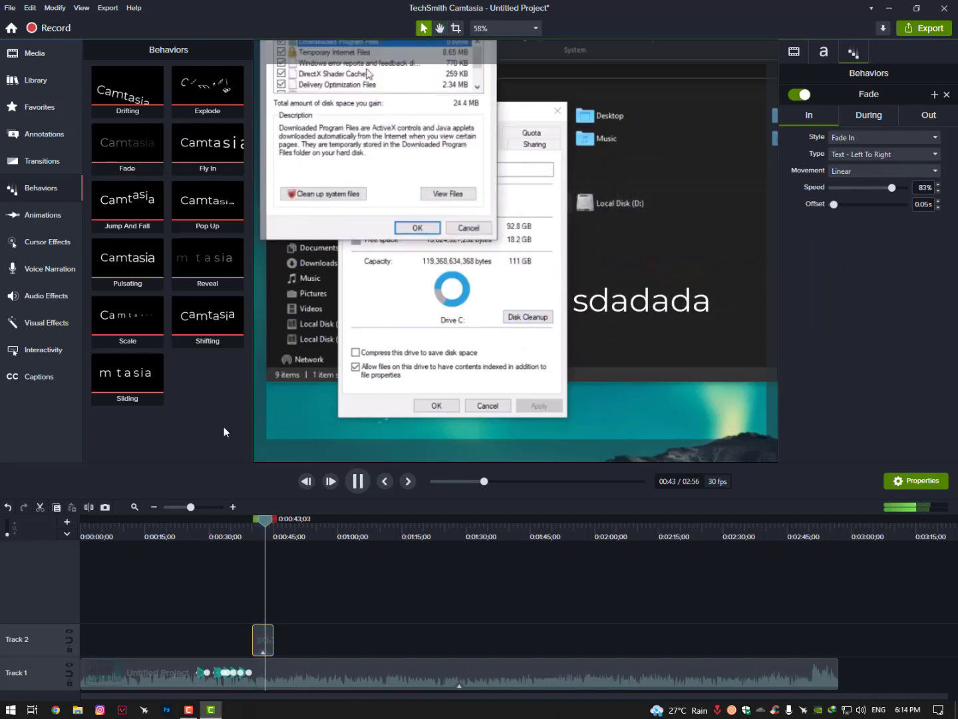
key(space)
Inspect the Fade behavior's Out and During settings and reselect the callout clip
click(930, 118)
click(857, 118)
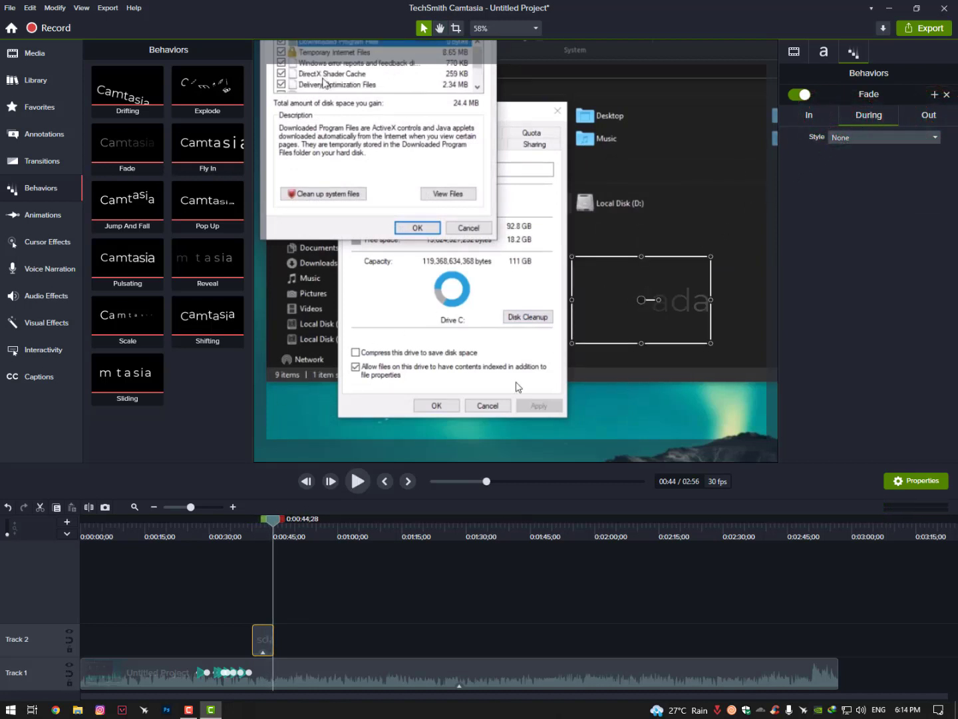
click(248, 588)
click(266, 629)
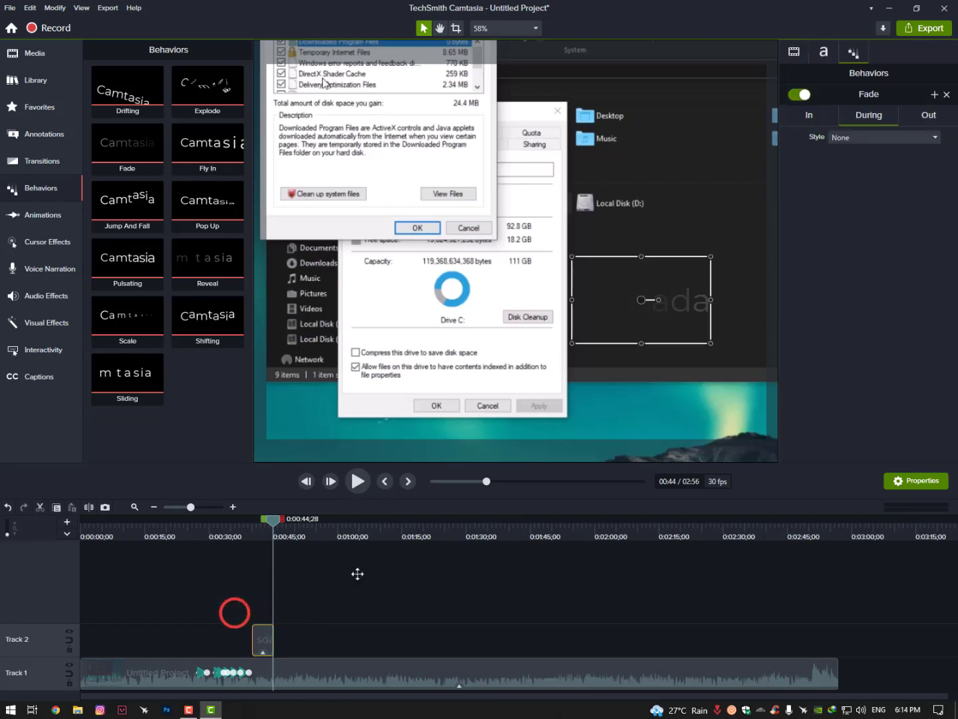
Review the callout's Fade In, During and Out settings, then show the Media bin
click(816, 114)
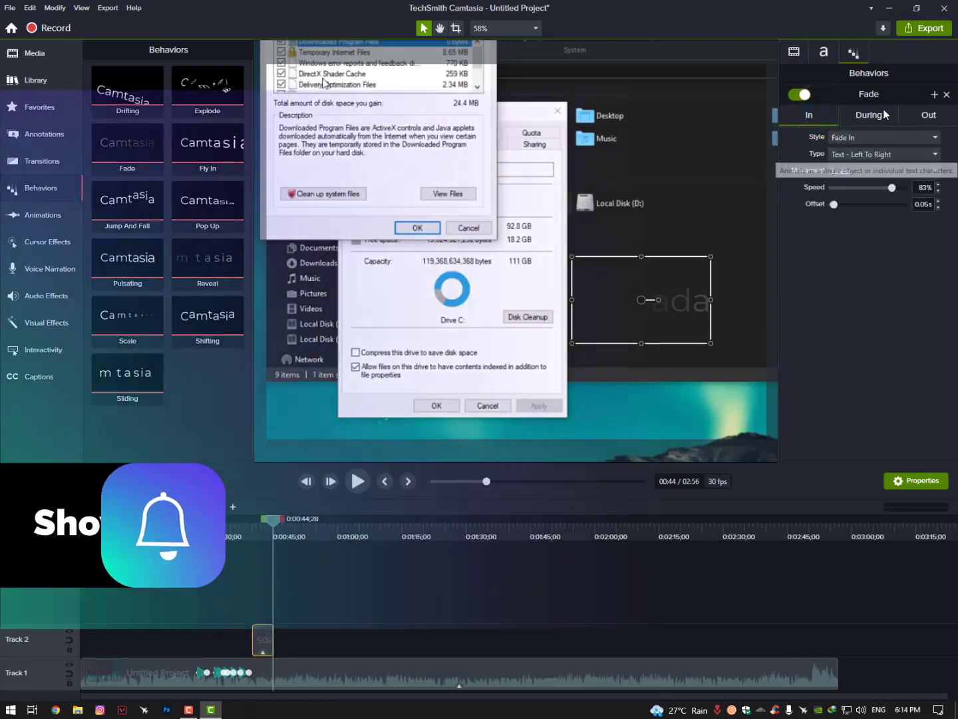
click(873, 114)
click(930, 117)
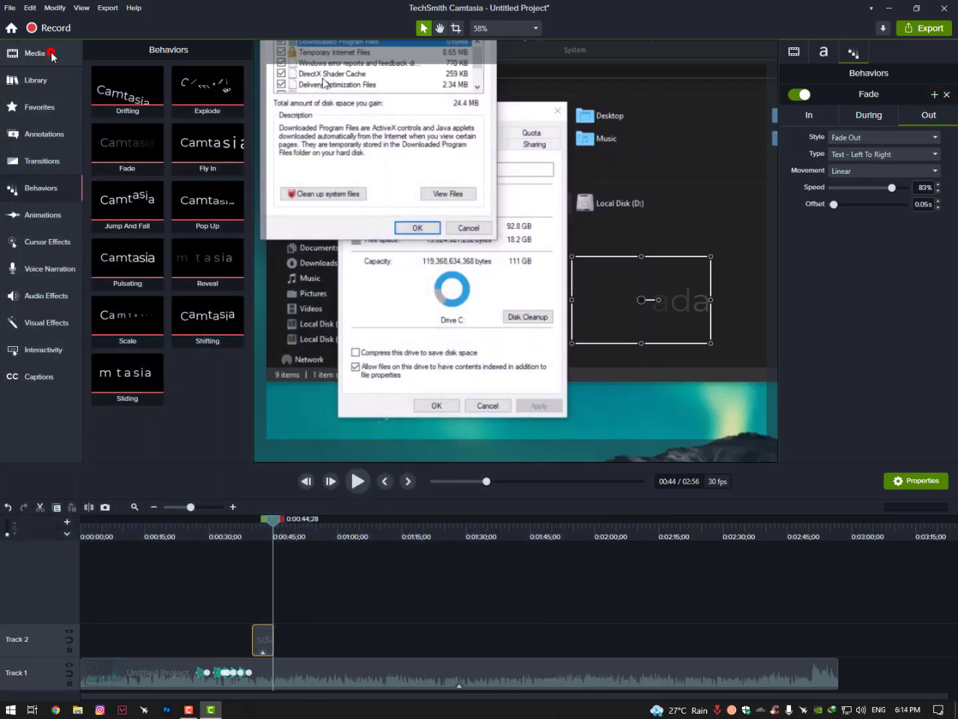
click(67, 56)
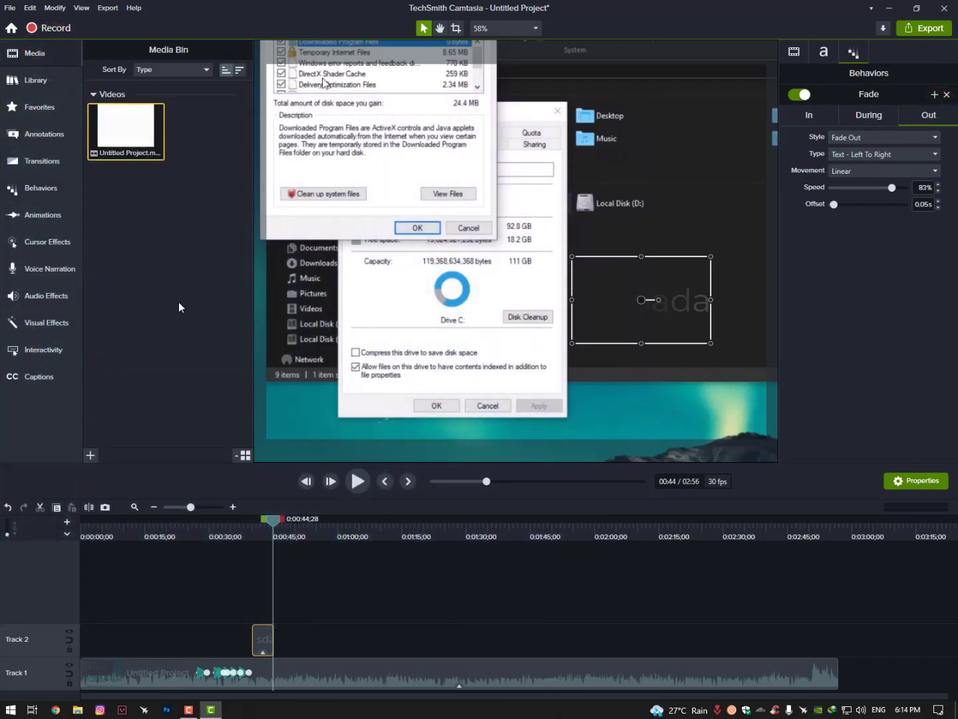
click(133, 508)
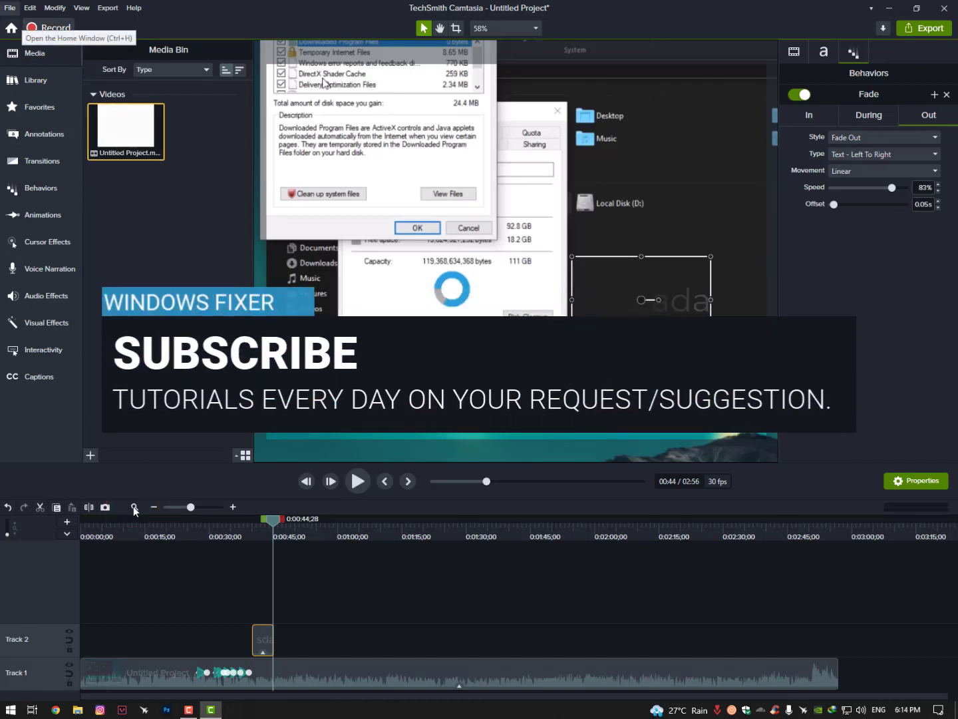